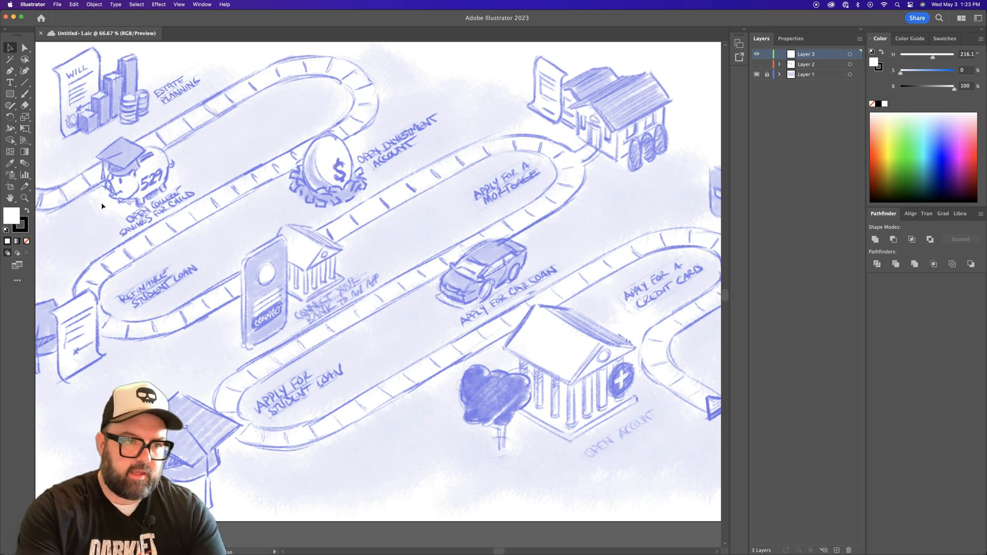
# - Draw a freehand S-curve across the track near the car with the Pencil tool, about 74 wide and 214 high, and select it
pyautogui.press('n')
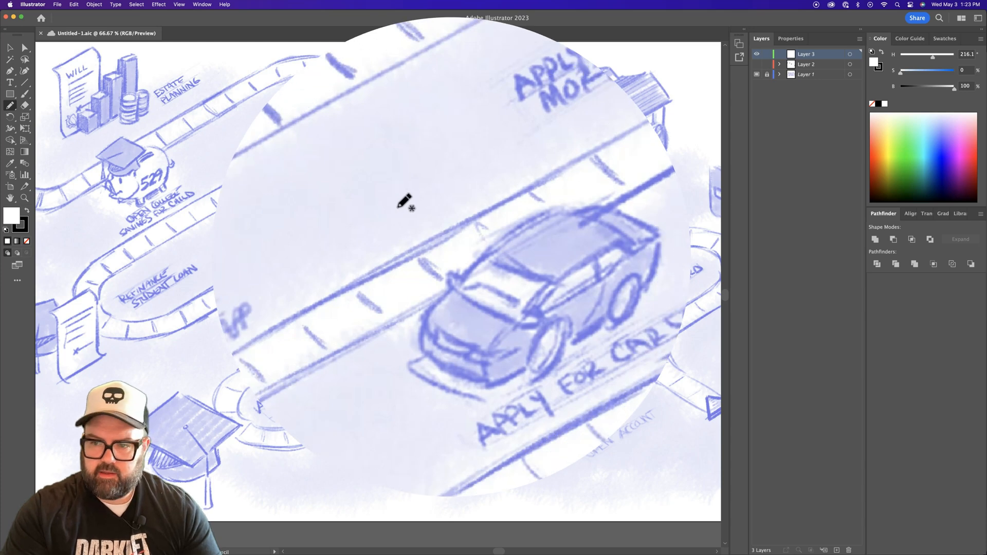
pyautogui.moveTo(441, 101)
pyautogui.mouseDown()
pyautogui.moveTo(395, 202)
pyautogui.moveTo(383, 363)
pyautogui.mouseUp()
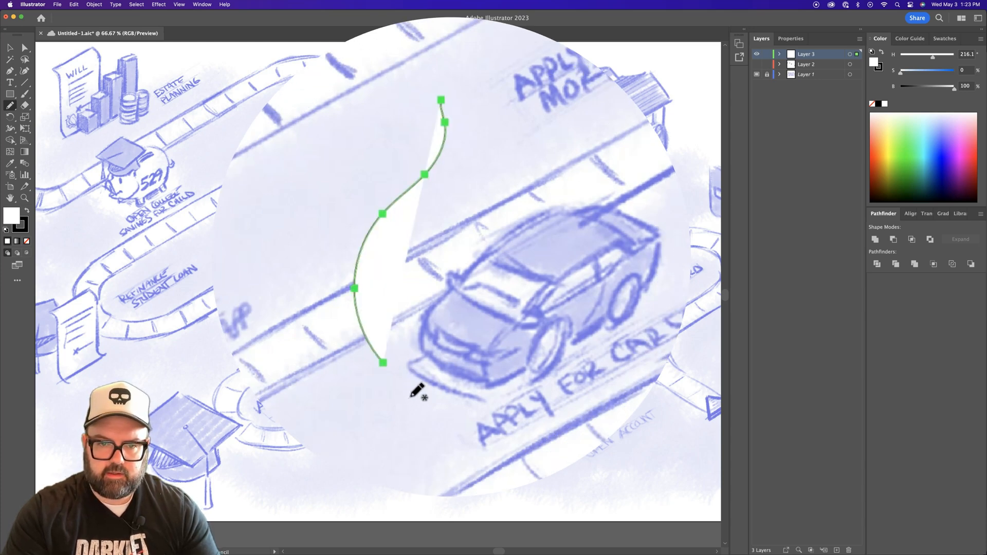
pyautogui.press('v')
pyautogui.click(449, 316)
pyautogui.click(415, 183)
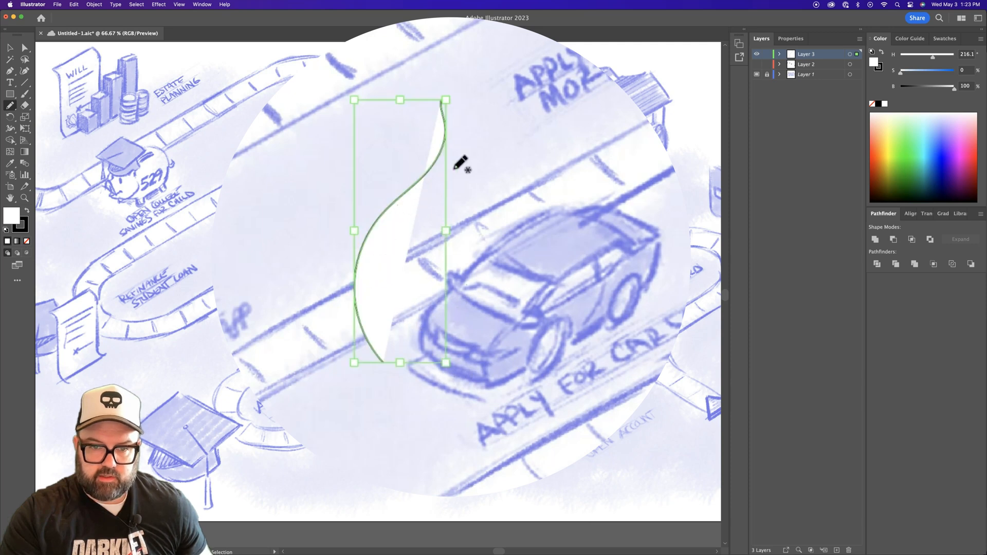
pyautogui.click(493, 260)
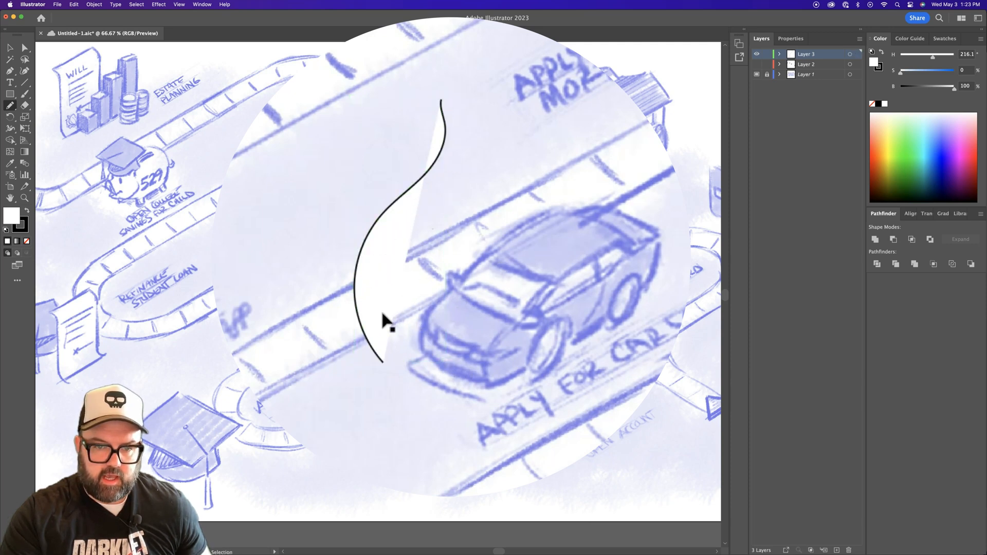
pyautogui.click(395, 267)
pyautogui.press('n')
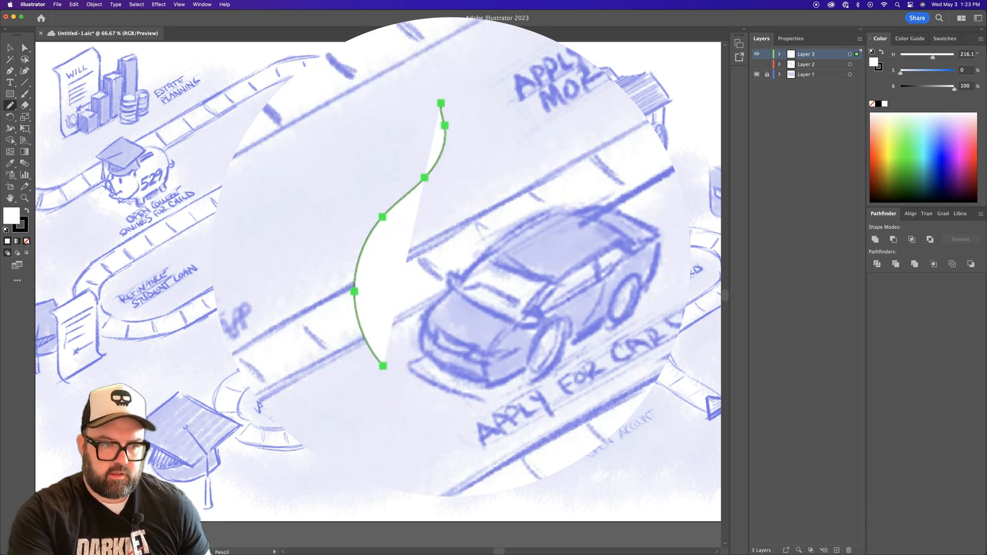
# - Remove the S-curve's fill and set its stroke weight to 3 pt
pyautogui.click(27, 241)
pyautogui.keyDown('super'); pyautogui.click(521, 226); pyautogui.keyUp('super')
pyautogui.moveTo(504, 188); pyautogui.dragTo(316, 310)
pyautogui.click(792, 39)
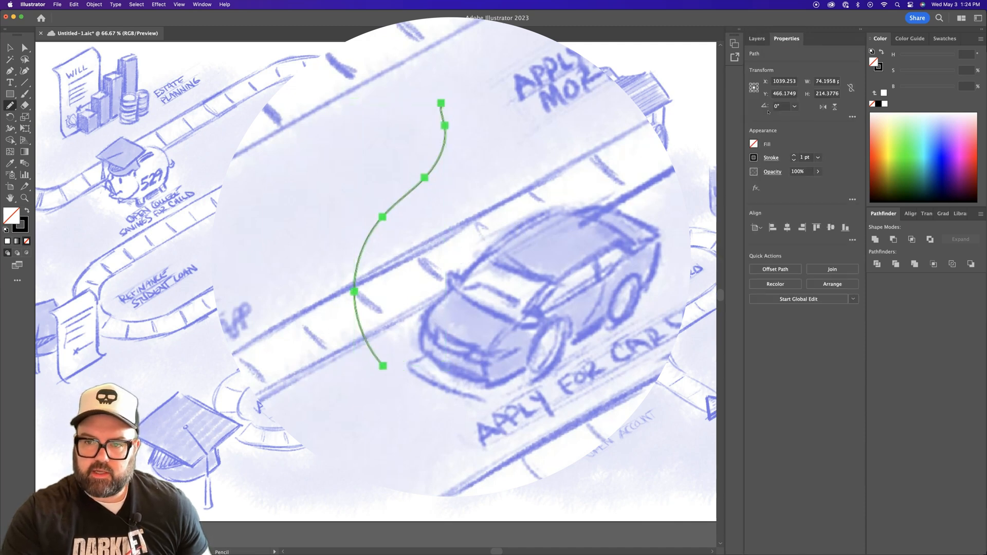
pyautogui.click(793, 155)
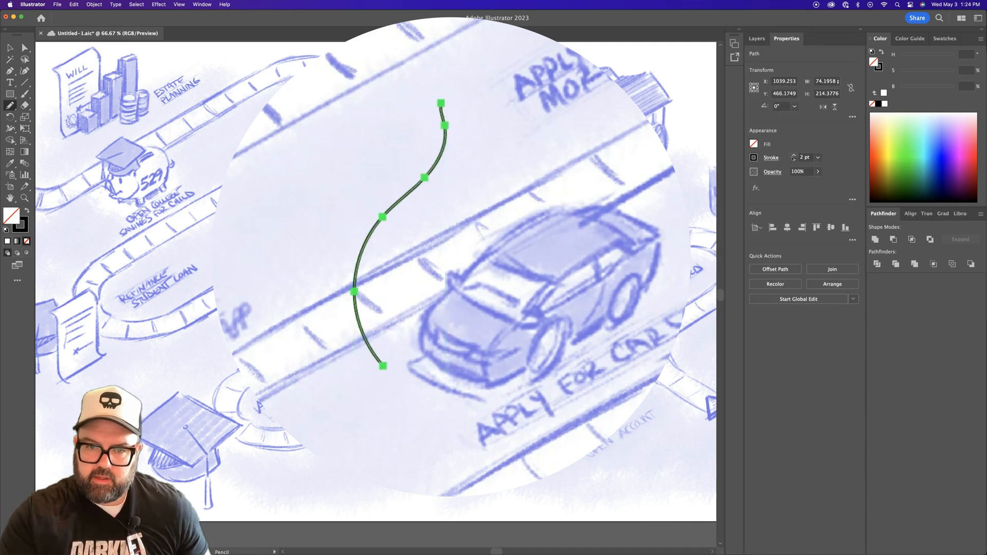
pyautogui.click(793, 155)
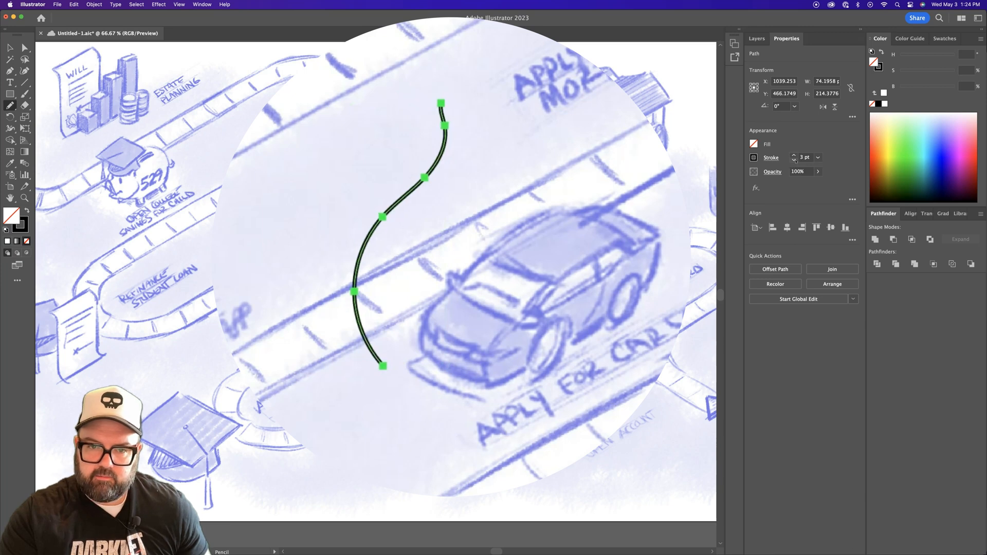
# - Give the S-curve's stroke round caps and round joins, deselect it, and inspect its lower end close up
pyautogui.press('super+shift+a')
pyautogui.moveTo(465, 254); pyautogui.dragTo(665, 211)
pyautogui.press('super+space')
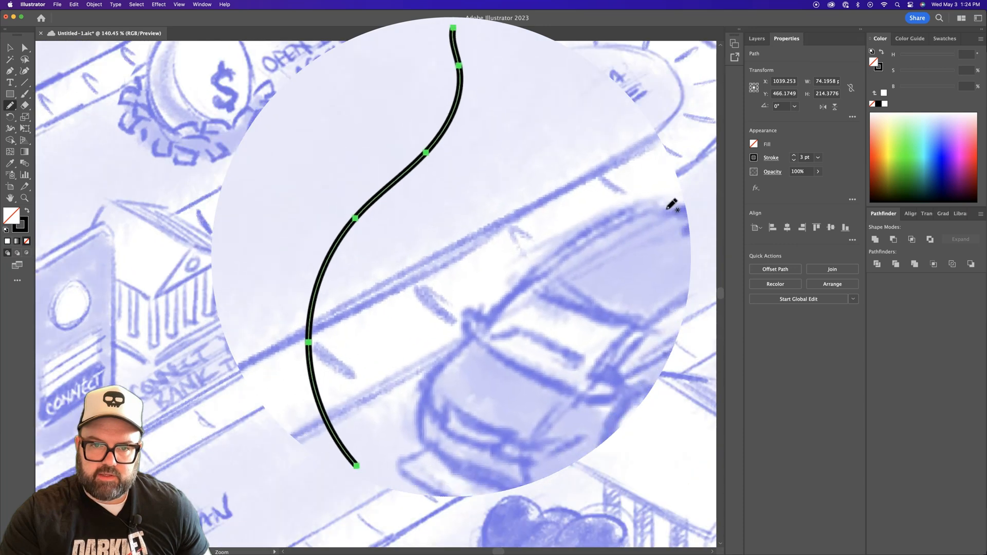
pyautogui.press('super+shift+a')
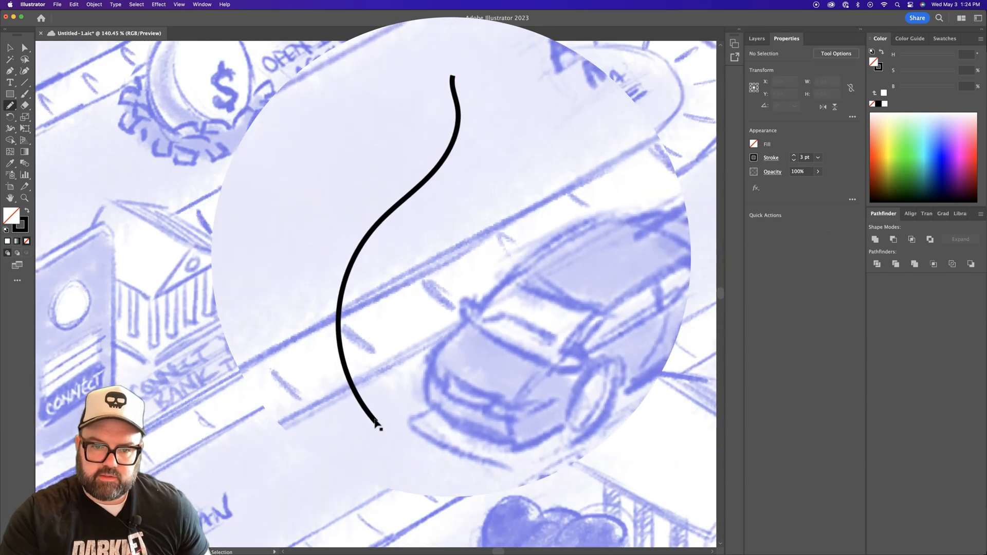
pyautogui.keyDown('super'); pyautogui.click(354, 376); pyautogui.keyUp('super')
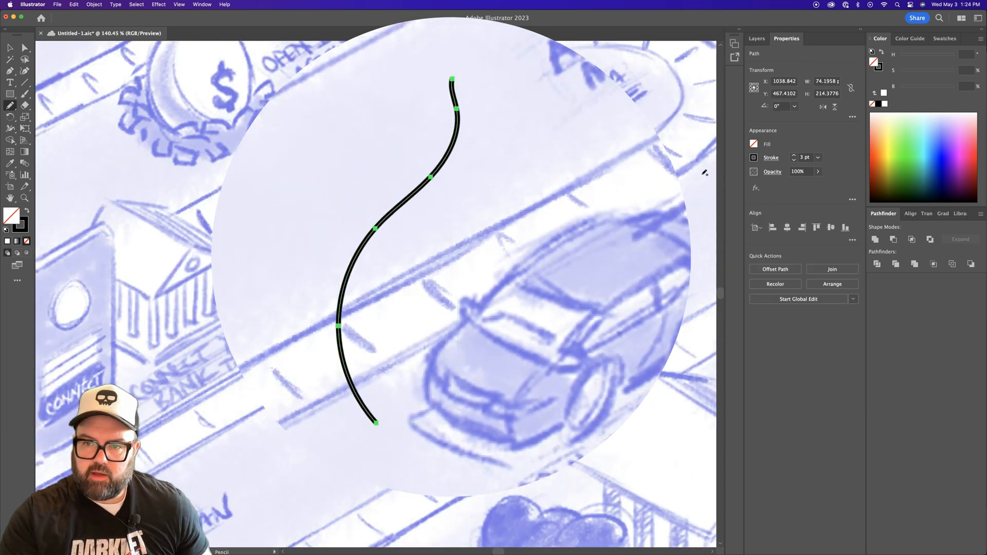
pyautogui.click(771, 158)
pyautogui.click(719, 183)
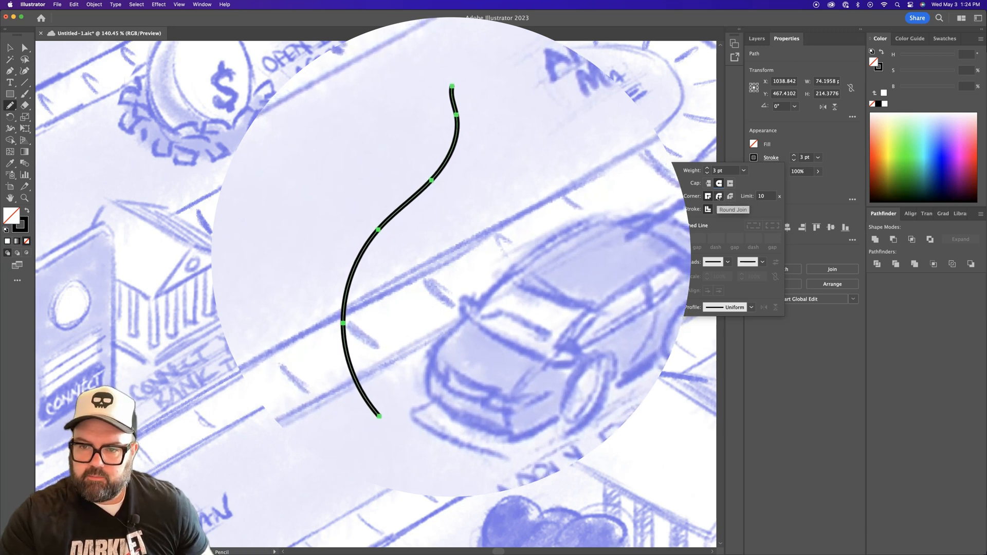
pyautogui.click(719, 196)
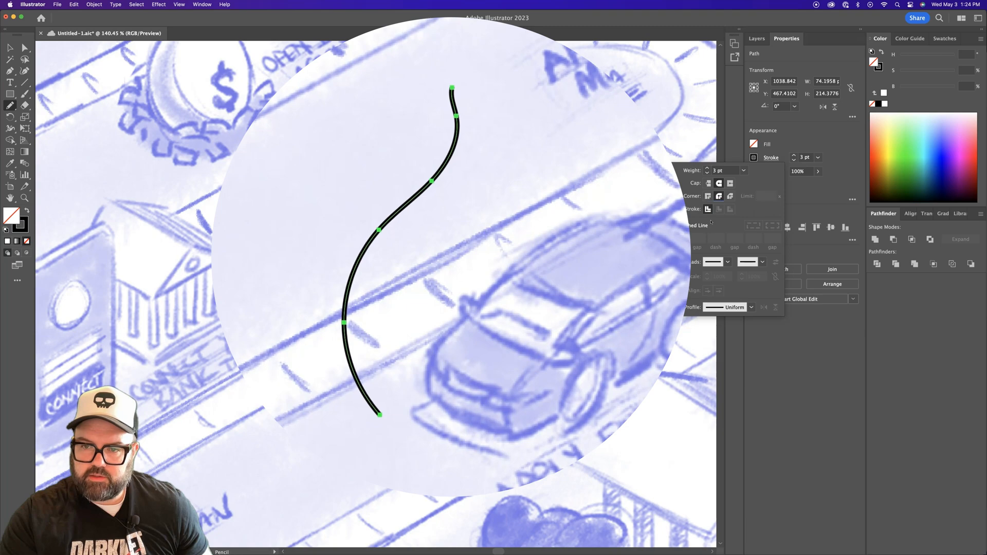
pyautogui.keyDown('super'); pyautogui.click(638, 258); pyautogui.keyUp('super')
pyautogui.keyDown('super'); pyautogui.click(621, 247); pyautogui.keyUp('super')
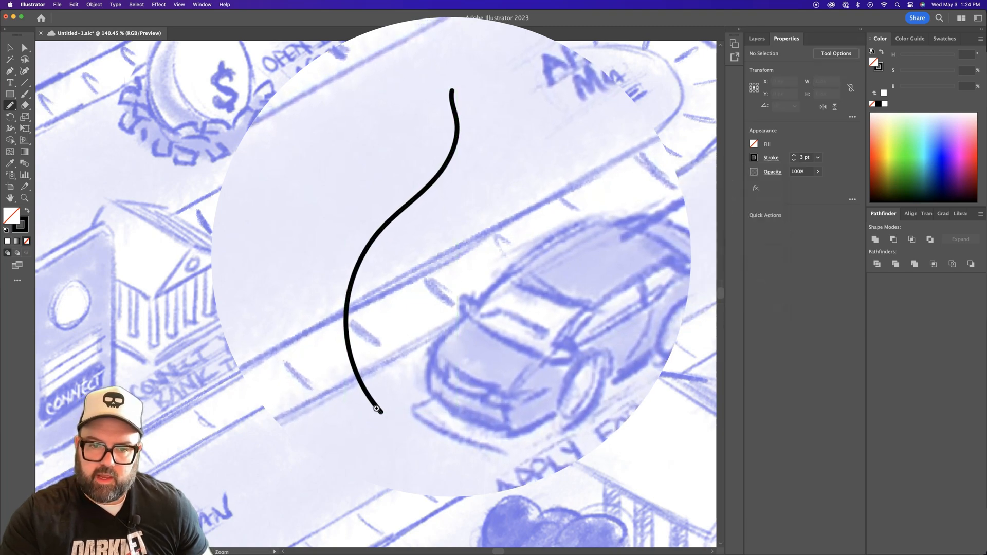
pyautogui.moveTo(376, 408); pyautogui.dragTo(591, 359)
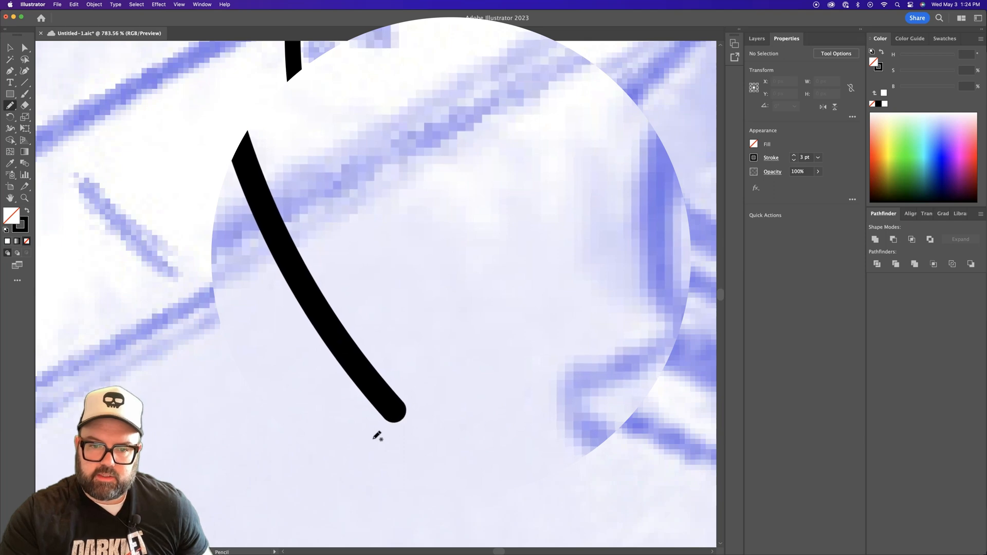
# - Draw several freehand pencil strokes beside the upper half of the S-curve and leave everything deselected
pyautogui.moveTo(484, 421); pyautogui.dragTo(307, 438)
pyautogui.moveTo(423, 406); pyautogui.dragTo(334, 409)
pyautogui.moveTo(492, 299)
pyautogui.mouseDown()
pyautogui.moveTo(518, 330)
pyautogui.moveTo(469, 434)
pyautogui.mouseUp()
pyautogui.moveTo(462, 352); pyautogui.dragTo(570, 342)
pyautogui.moveTo(526, 229)
pyautogui.mouseDown()
pyautogui.moveTo(516, 309)
pyautogui.moveTo(473, 379)
pyautogui.mouseUp()
pyautogui.moveTo(558, 240); pyautogui.dragTo(464, 416)
pyautogui.moveTo(524, 284)
pyautogui.mouseDown()
pyautogui.moveTo(468, 393)
pyautogui.moveTo(482, 398)
pyautogui.mouseUp()
pyautogui.moveTo(573, 383); pyautogui.dragTo(424, 340)
pyautogui.keyDown('super'); pyautogui.click(582, 381); pyautogui.keyUp('super')
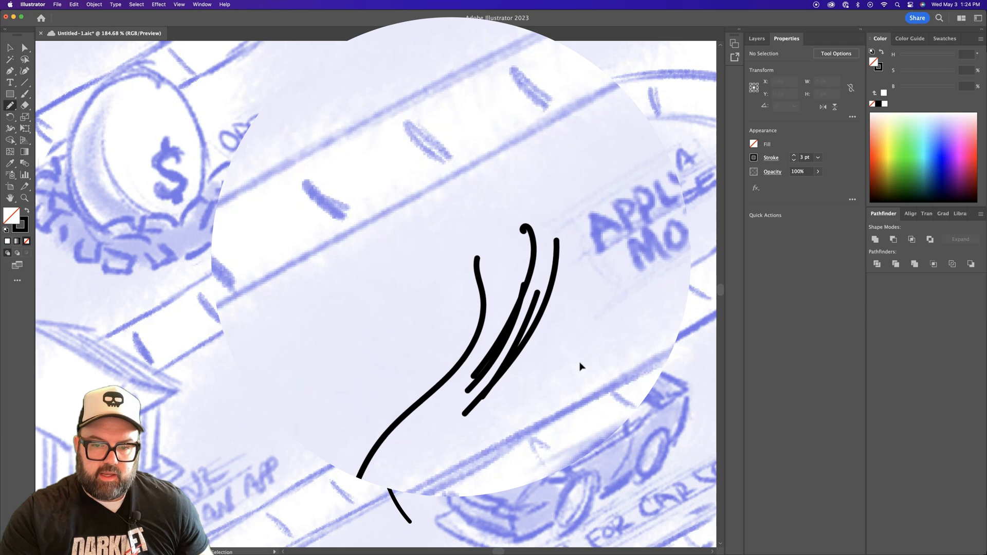
# - Turn off filling of new pencil strokes in the Pencil tool options, and delete all drawn strokes
pyautogui.press('super+a')
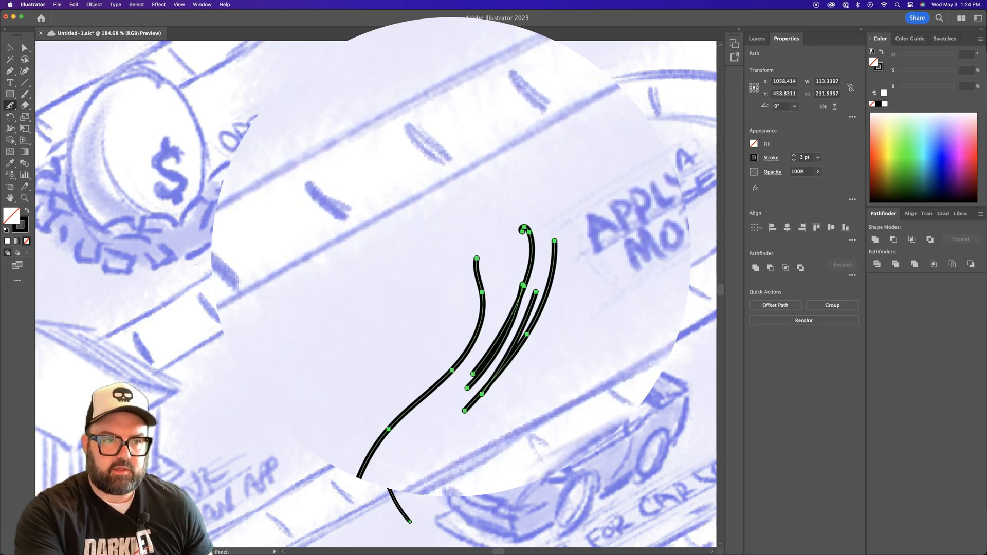
pyautogui.press('Return')
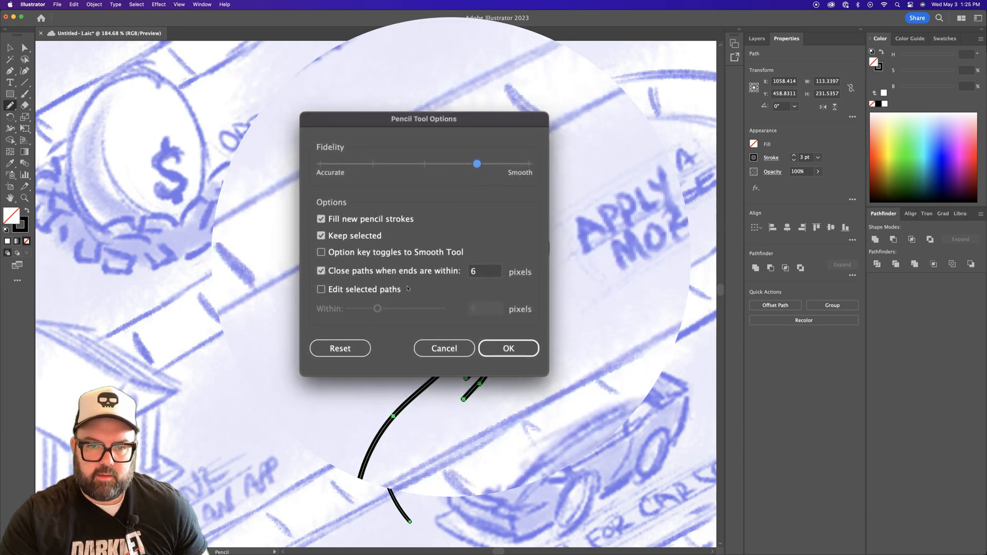
pyautogui.click(322, 220)
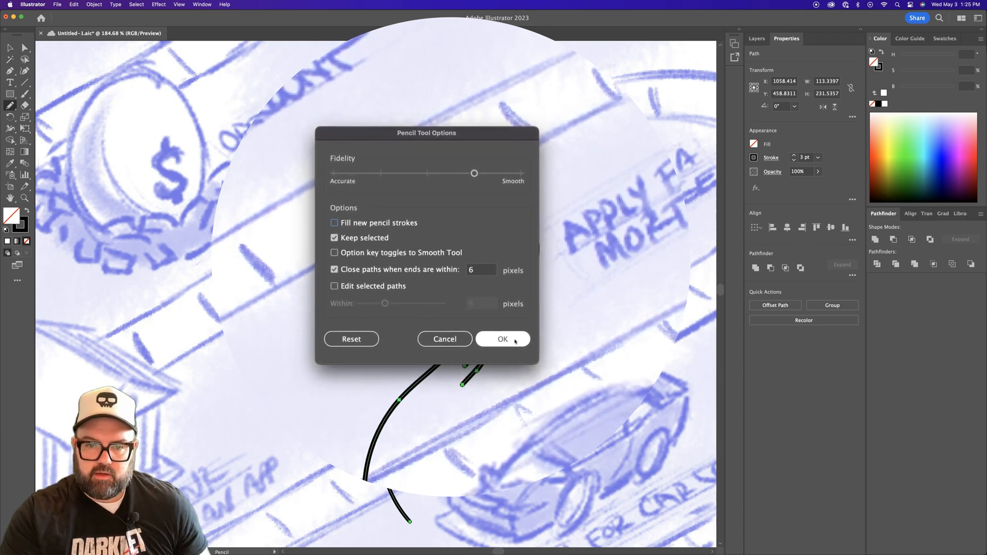
pyautogui.click(517, 342)
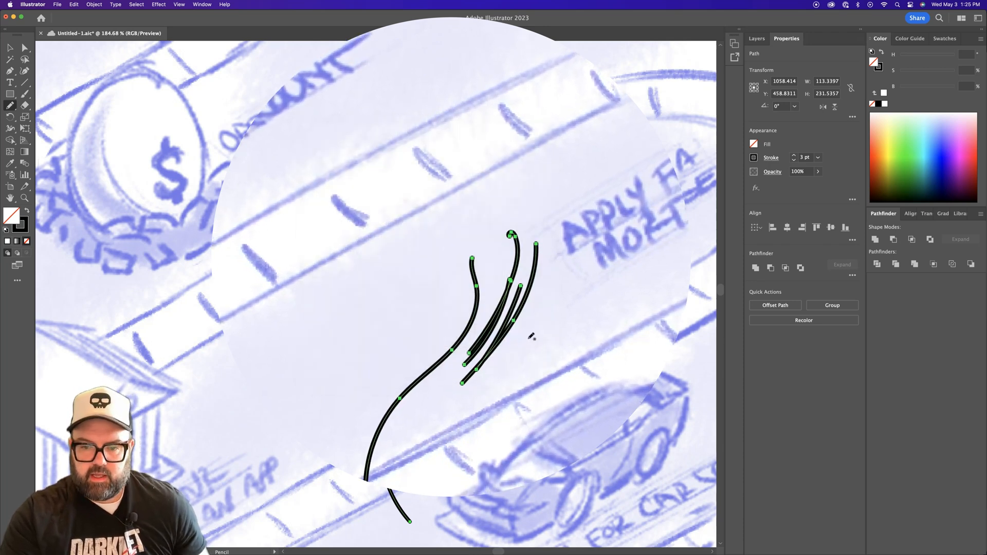
pyautogui.press('Delete')
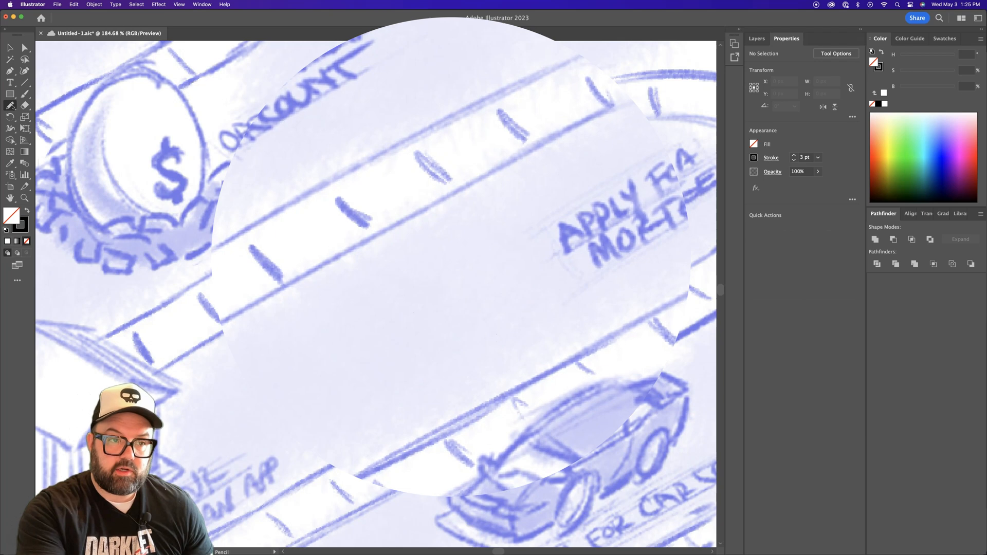
# - Tear off the Pencil tool group as a floating palette and place it beside the nest egg in the sketch
pyautogui.click(11, 106)
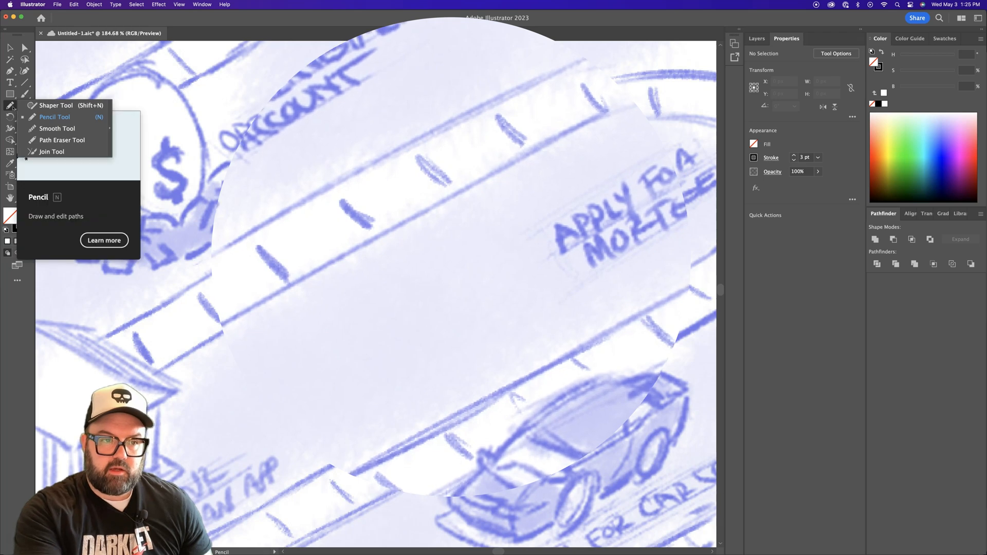
pyautogui.click(110, 130)
pyautogui.moveTo(70, 114)
pyautogui.mouseDown()
pyautogui.moveTo(447, 171)
pyautogui.moveTo(541, 224)
pyautogui.moveTo(541, 210)
pyautogui.mouseUp()
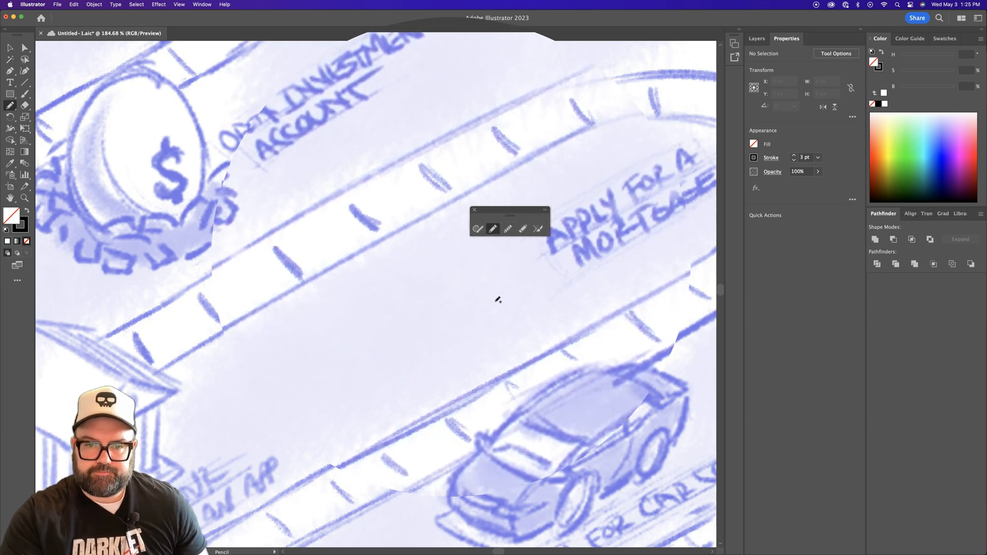
pyautogui.press('space')
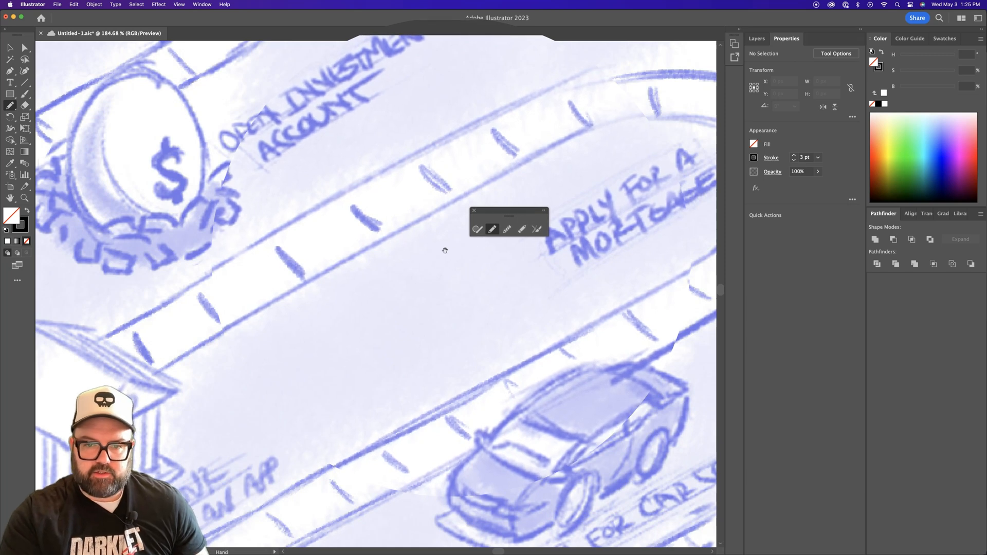
pyautogui.hscroll(-10, 454, 251)
pyautogui.scroll(3, 454, 252)
pyautogui.moveTo(513, 211); pyautogui.dragTo(554, 202)
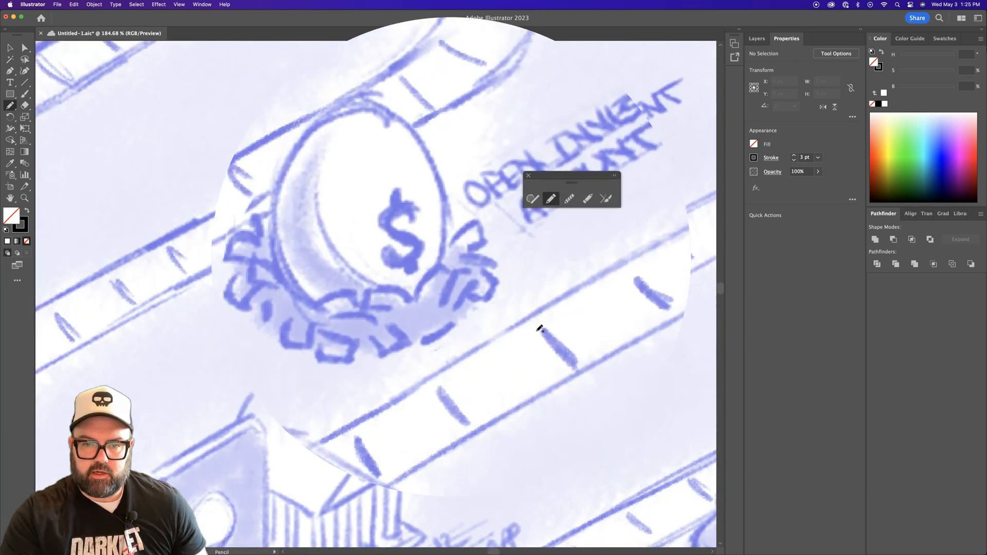
# - Draw a circle, a triangle, a square and a hexagon with the Shaper tool beside the nest egg, and delete all four
pyautogui.click(532, 199)
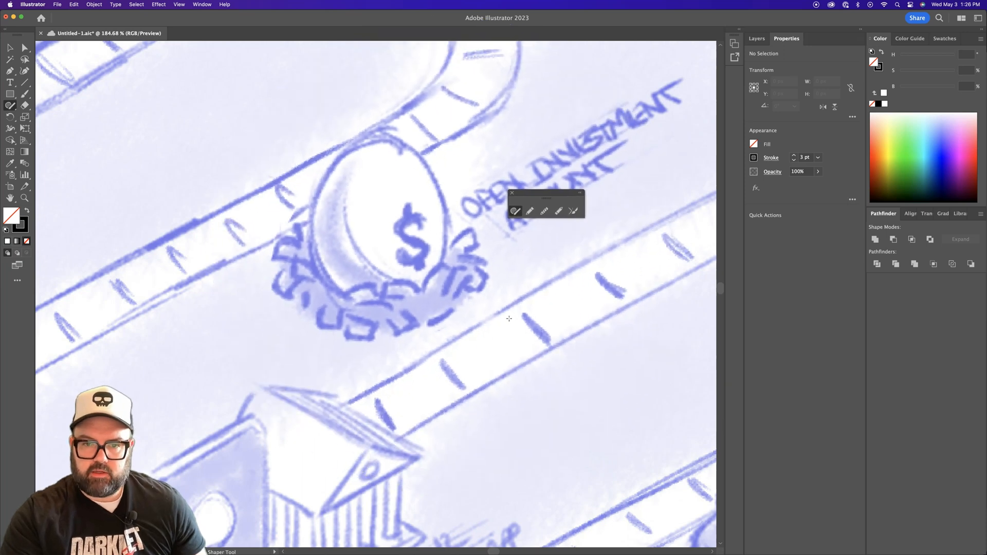
pyautogui.moveTo(535, 250)
pyautogui.mouseDown()
pyautogui.moveTo(506, 283)
pyautogui.moveTo(535, 286)
pyautogui.moveTo(535, 251)
pyautogui.mouseUp()
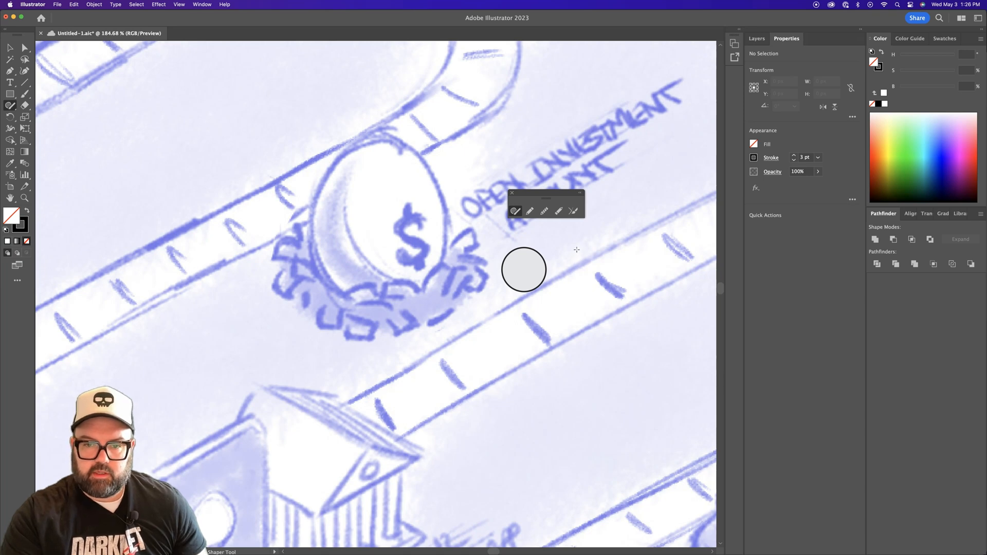
pyautogui.moveTo(593, 268); pyautogui.dragTo(581, 240)
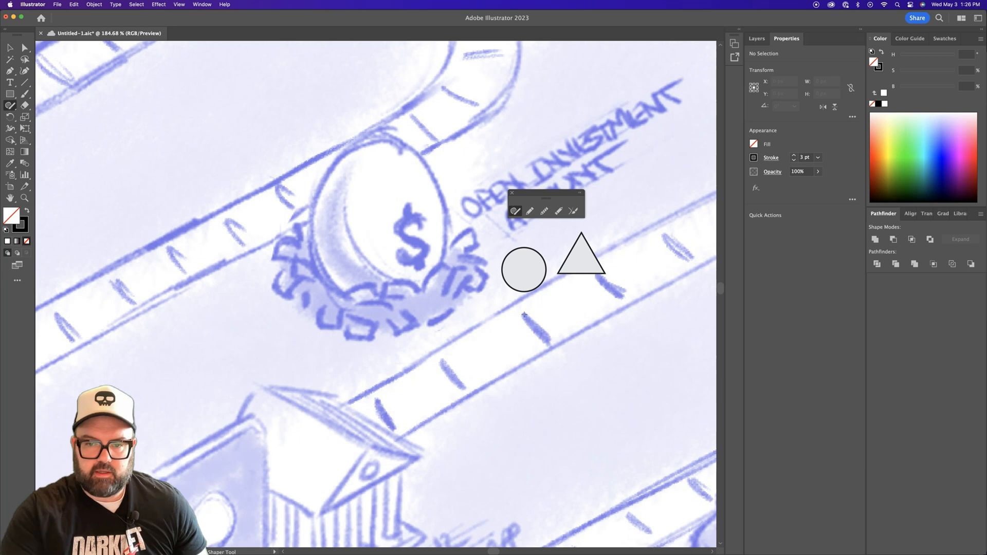
pyautogui.moveTo(551, 294)
pyautogui.mouseDown()
pyautogui.moveTo(552, 330)
pyautogui.moveTo(584, 325)
pyautogui.moveTo(581, 302)
pyautogui.moveTo(551, 294)
pyautogui.mouseUp()
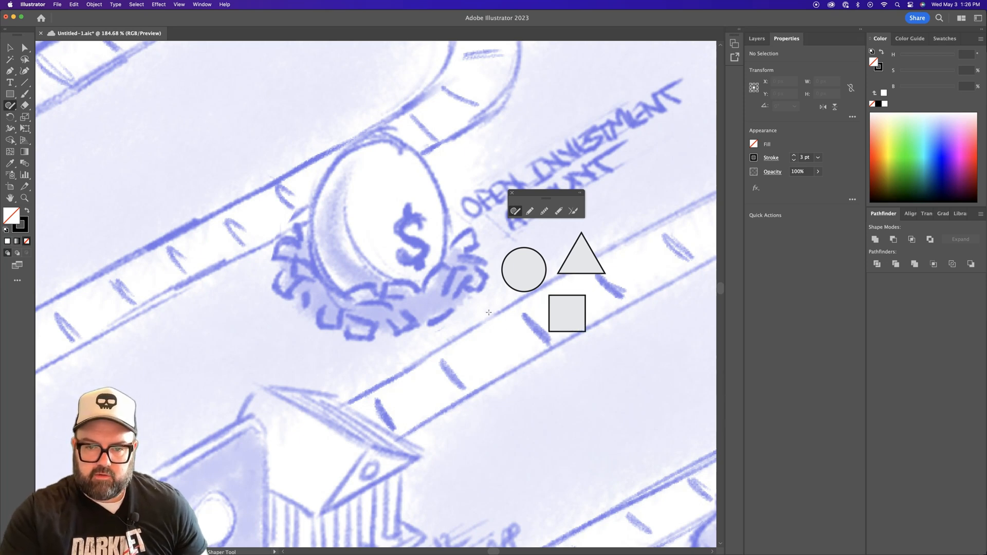
pyautogui.moveTo(468, 307)
pyautogui.mouseDown()
pyautogui.moveTo(537, 326)
pyautogui.moveTo(532, 308)
pyautogui.moveTo(467, 308)
pyautogui.mouseUp()
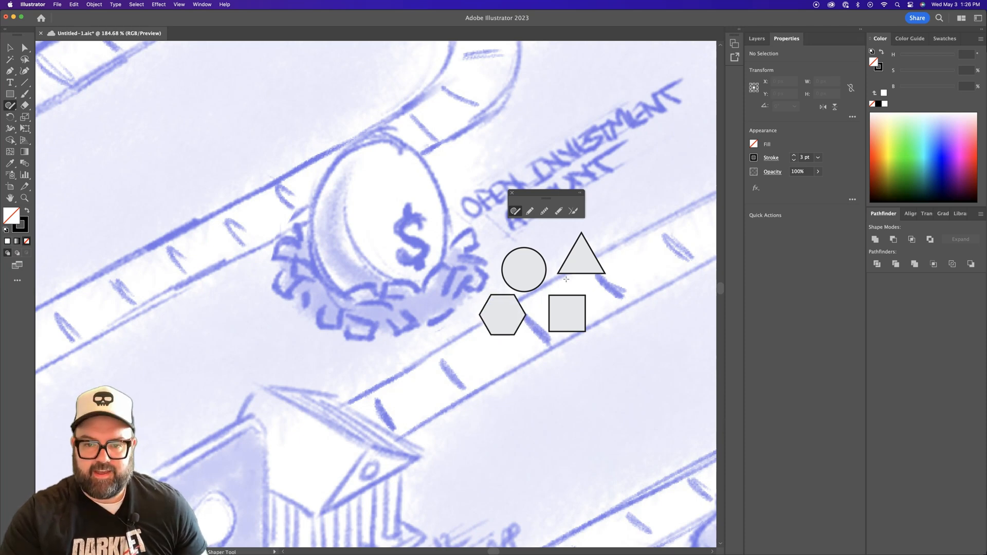
pyautogui.moveTo(613, 331)
pyautogui.mouseDown()
pyautogui.moveTo(543, 287)
pyautogui.moveTo(497, 270)
pyautogui.mouseUp()
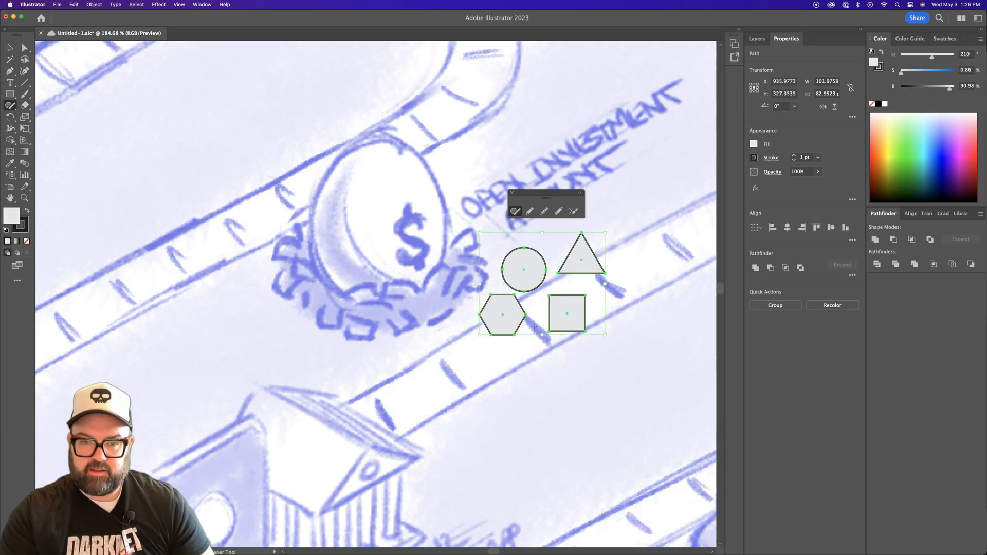
pyautogui.press('Delete')
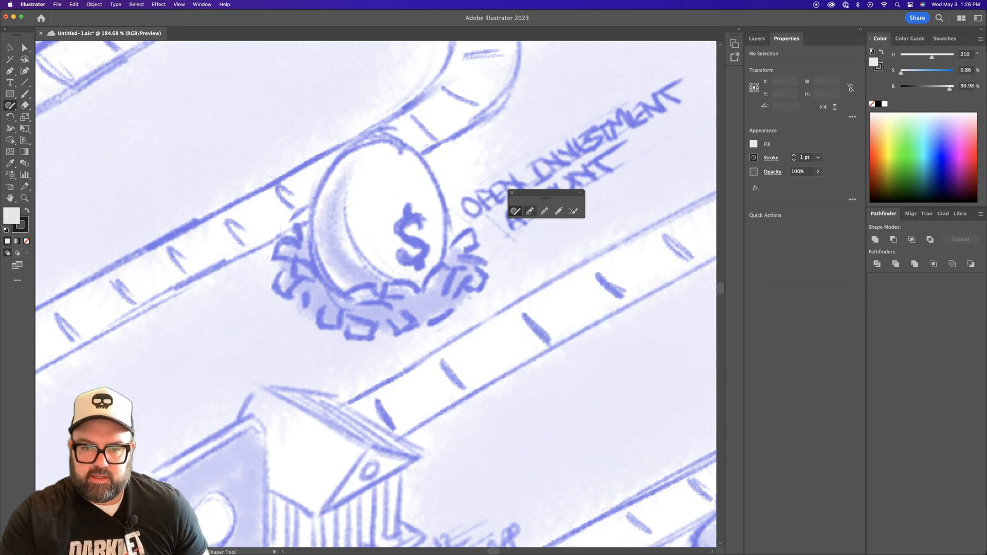
# - Trace the upper edge of the track beside the nest egg with the Pencil tool, about 162 wide and 93 high, and deselect the path
pyautogui.click(531, 217)
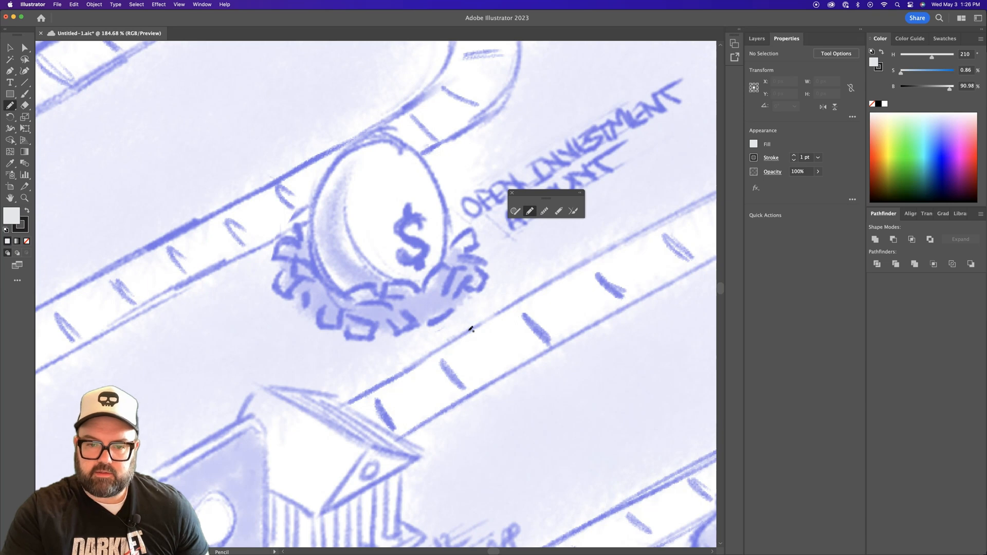
pyautogui.moveTo(456, 337); pyautogui.dragTo(656, 221)
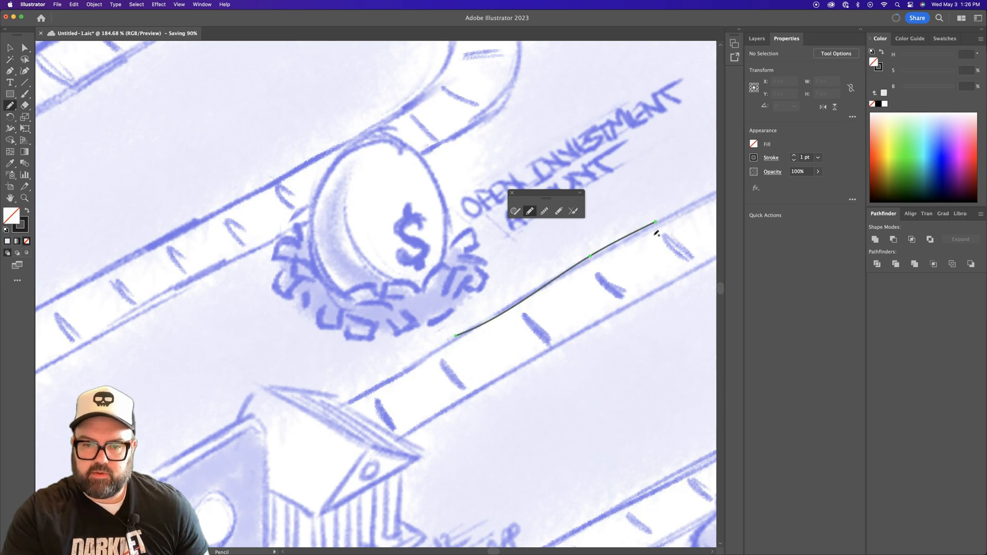
pyautogui.keyDown('super'); pyautogui.click(539, 315); pyautogui.keyUp('super')
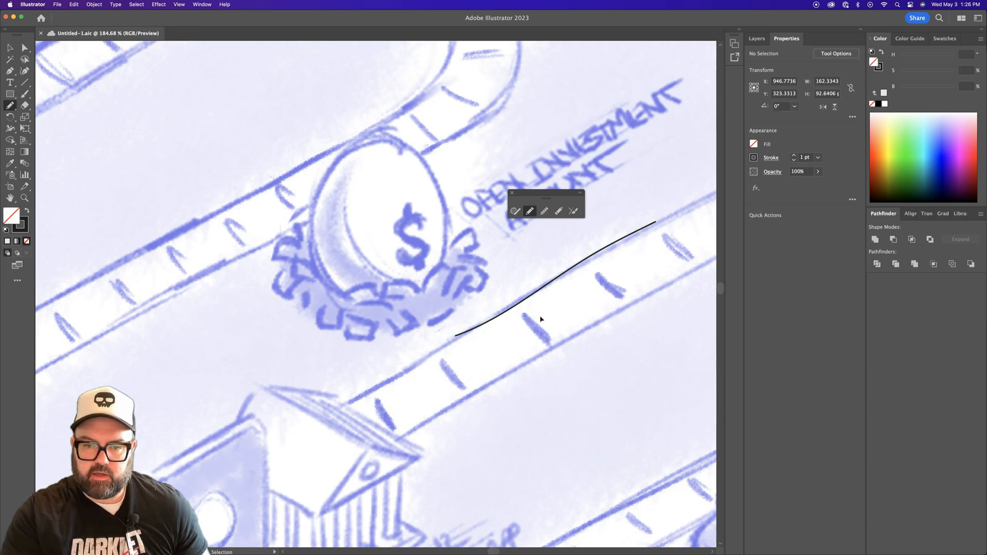
# - Select the traced track edge beside the nest egg and even out its curve with several passes of the Smooth tool
pyautogui.keyDown('super'); pyautogui.click(573, 271); pyautogui.keyUp('super')
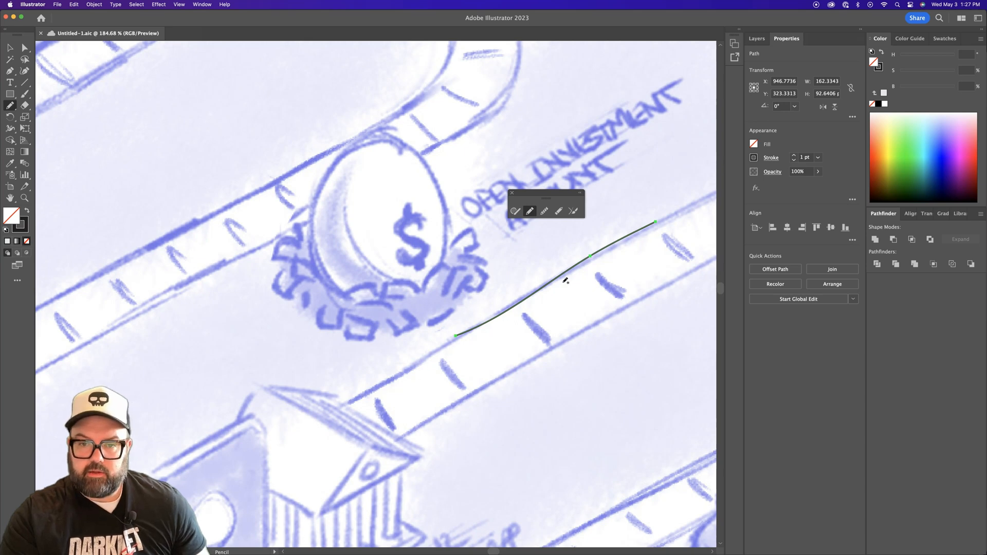
pyautogui.click(545, 212)
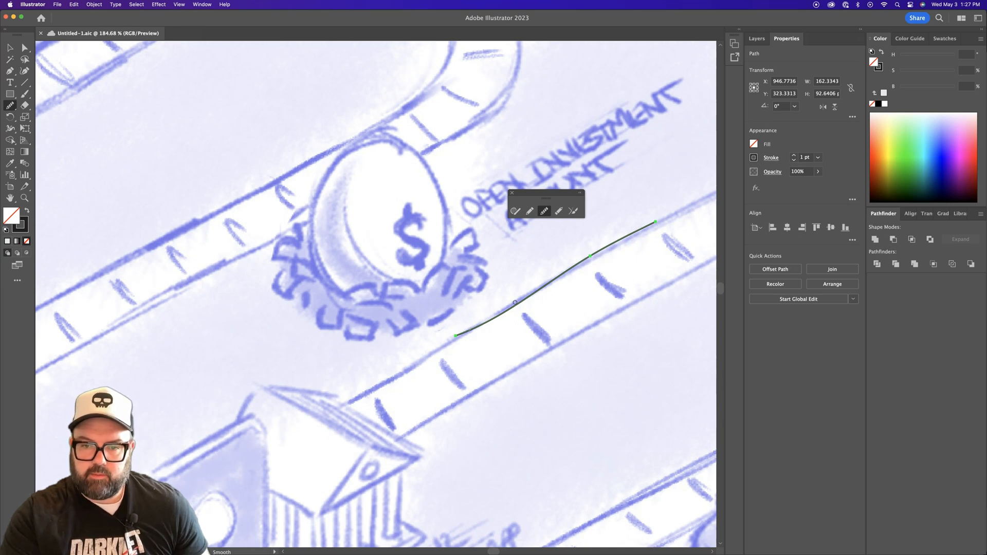
pyautogui.moveTo(670, 218)
pyautogui.mouseDown()
pyautogui.moveTo(641, 275)
pyautogui.moveTo(591, 306)
pyautogui.mouseUp()
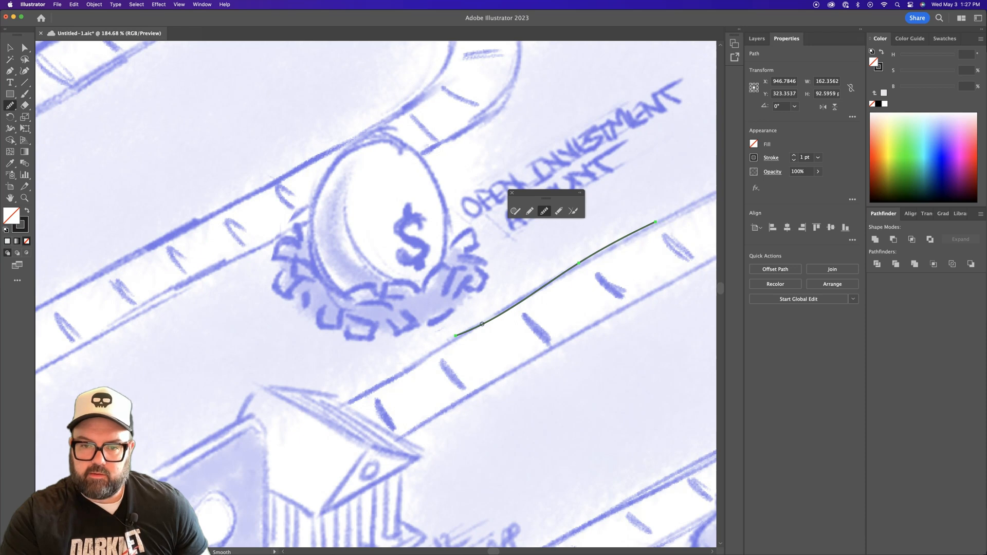
pyautogui.moveTo(487, 321); pyautogui.dragTo(661, 227)
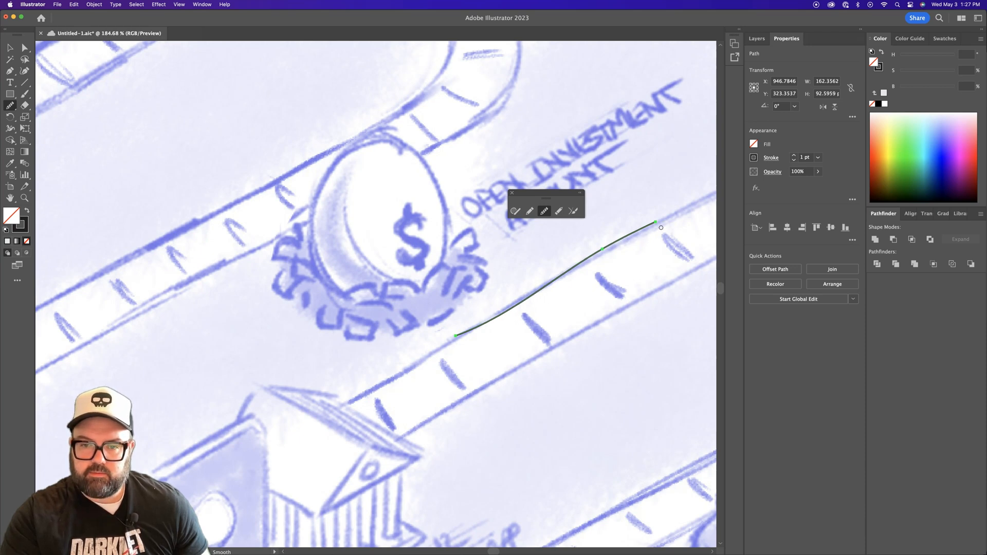
pyautogui.moveTo(502, 309); pyautogui.dragTo(608, 255)
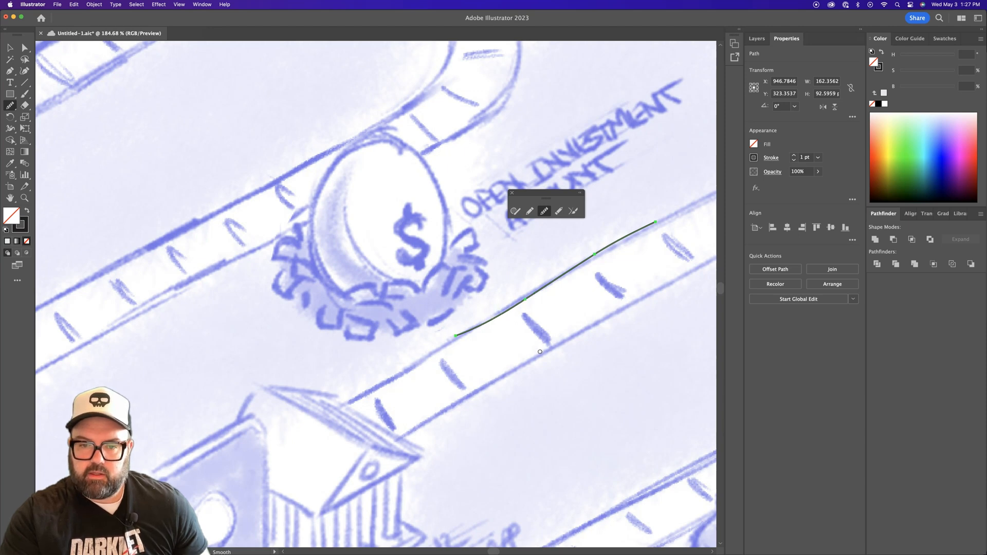
pyautogui.moveTo(652, 229); pyautogui.dragTo(648, 231)
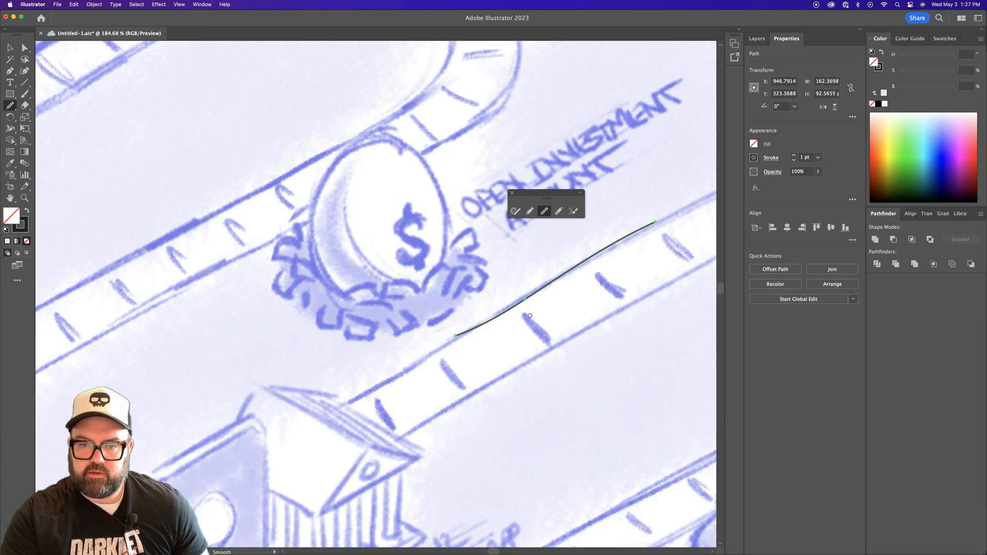
pyautogui.moveTo(492, 319)
pyautogui.mouseDown()
pyautogui.moveTo(439, 352)
pyautogui.moveTo(469, 335)
pyautogui.mouseUp()
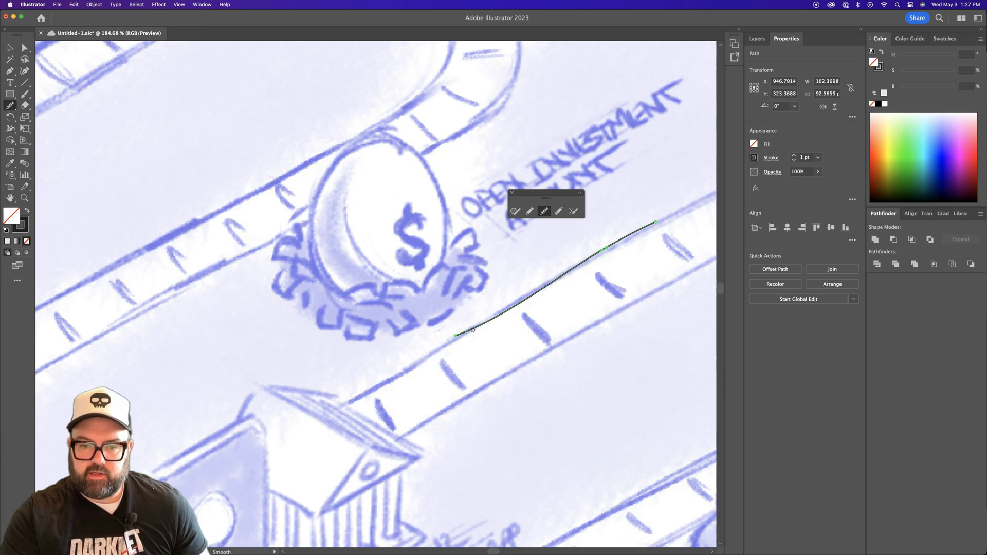
pyautogui.click(602, 251)
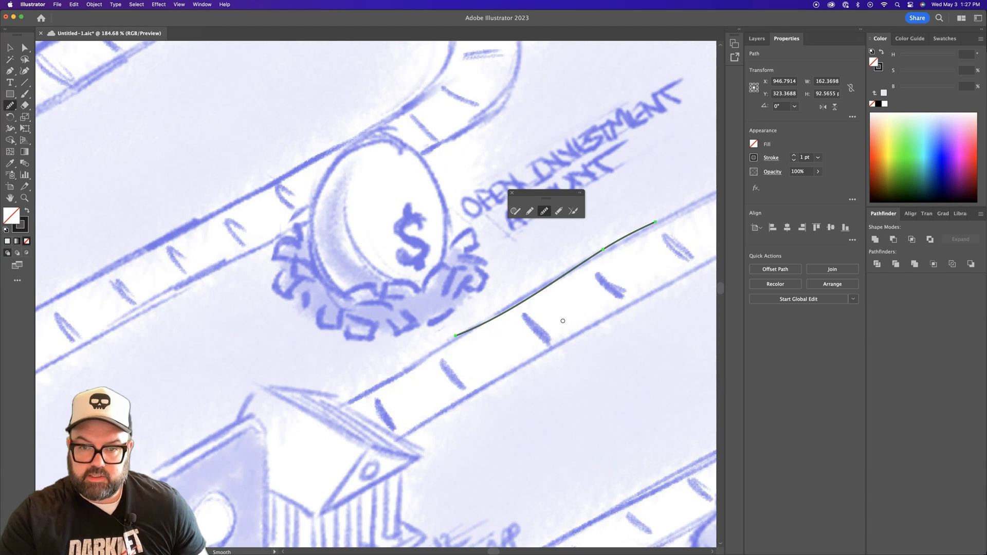
# - Erase the ends of the two short strokes that stick out above the track edge with the Path Eraser tool, and delete the leftover fragment
pyautogui.click(559, 210)
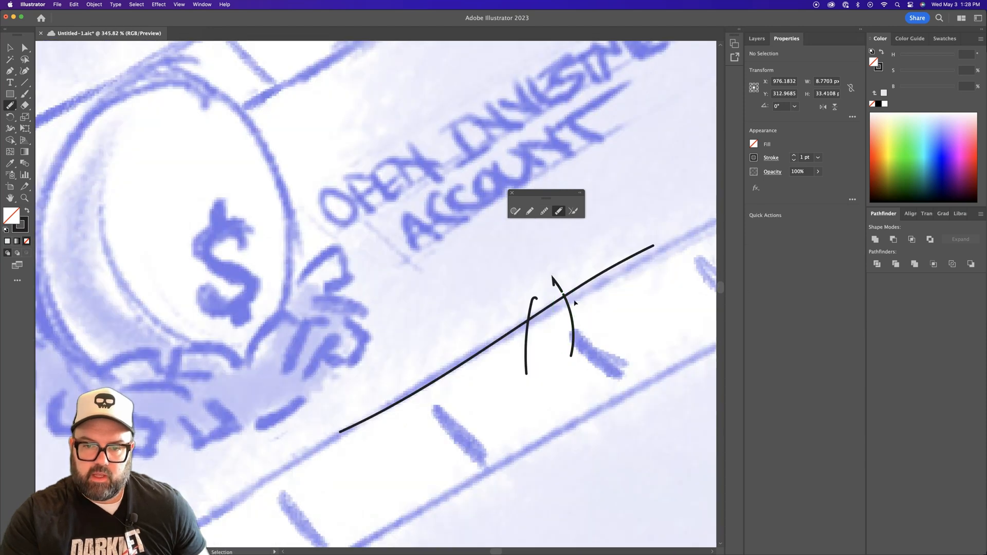
pyautogui.press('Delete')
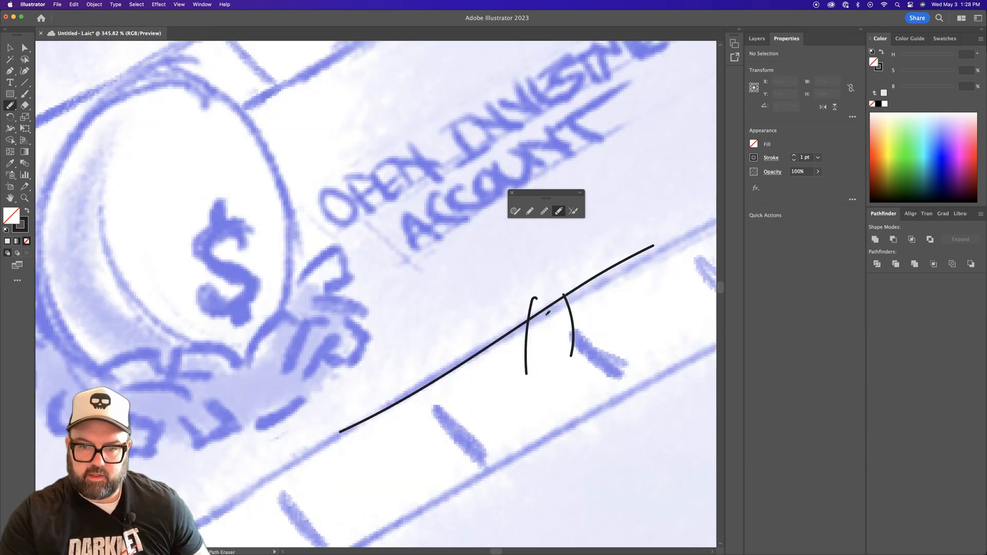
pyautogui.keyDown('super'); pyautogui.click(526, 352); pyautogui.keyUp('super')
pyautogui.moveTo(537, 297)
pyautogui.mouseDown()
pyautogui.moveTo(529, 318)
pyautogui.moveTo(643, 284)
pyautogui.mouseUp()
pyautogui.keyDown('super'); pyautogui.click(546, 372); pyautogui.keyUp('super')
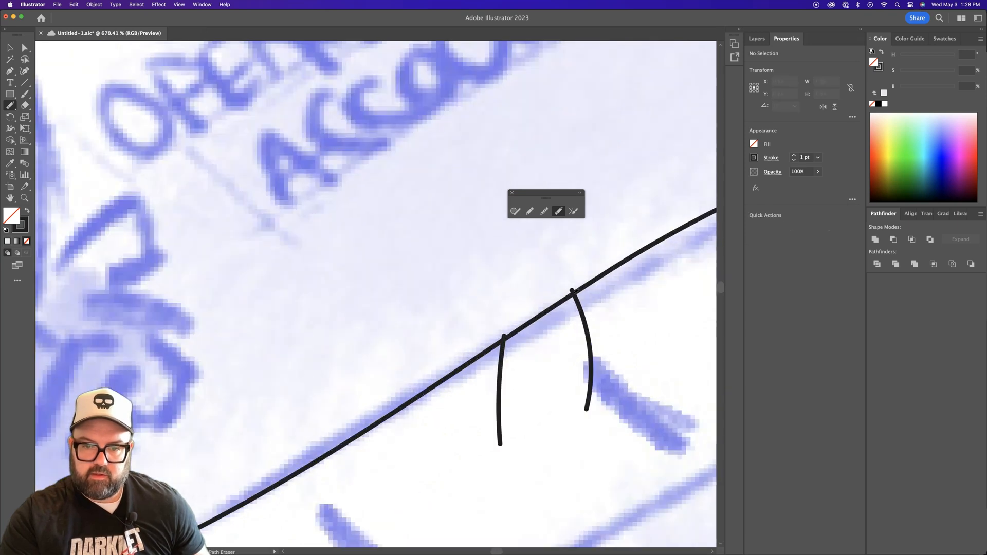
# - Move the upper anchor points of the two short strokes onto the track edge with the Direct Selection tool, and deselect
pyautogui.click(25, 47)
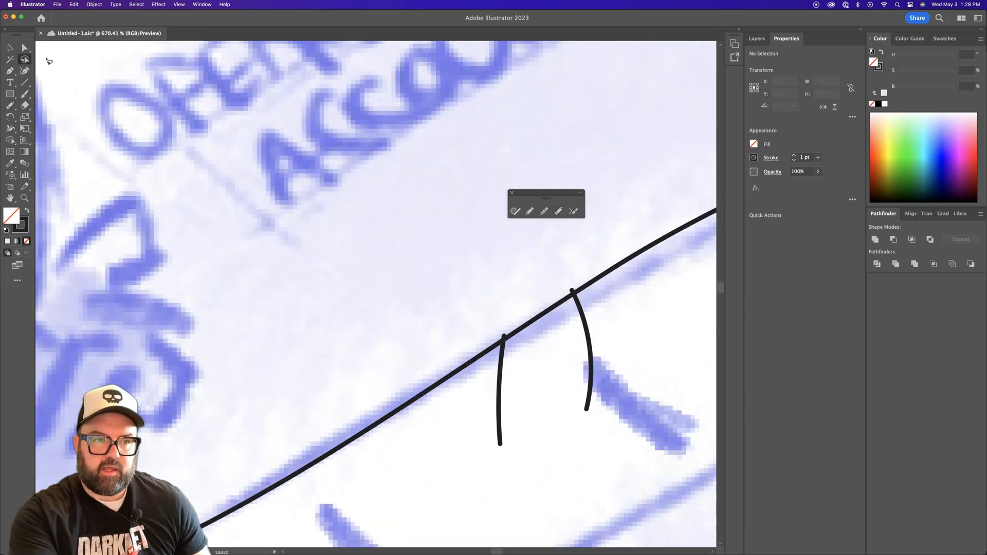
pyautogui.click(574, 291)
pyautogui.moveTo(573, 291); pyautogui.dragTo(573, 294)
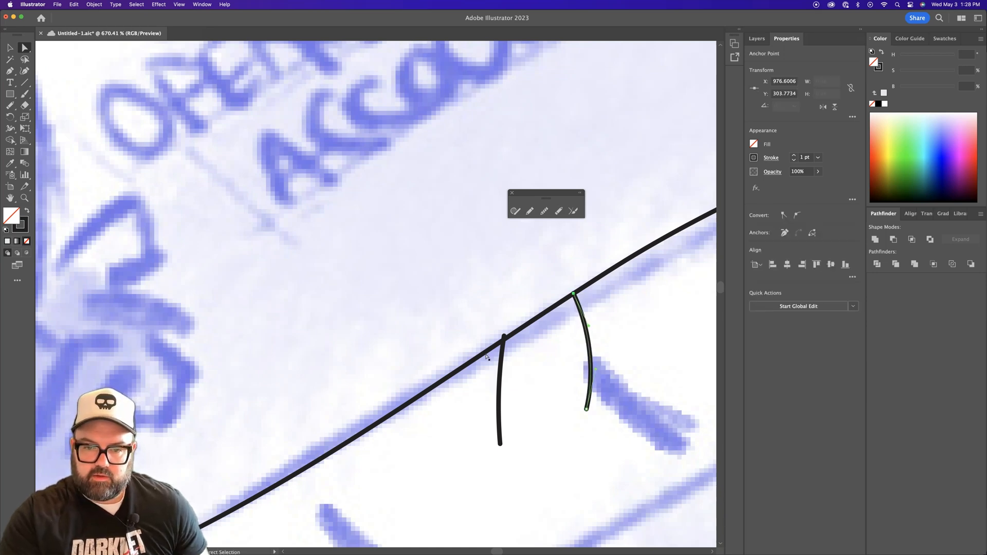
pyautogui.click(505, 338)
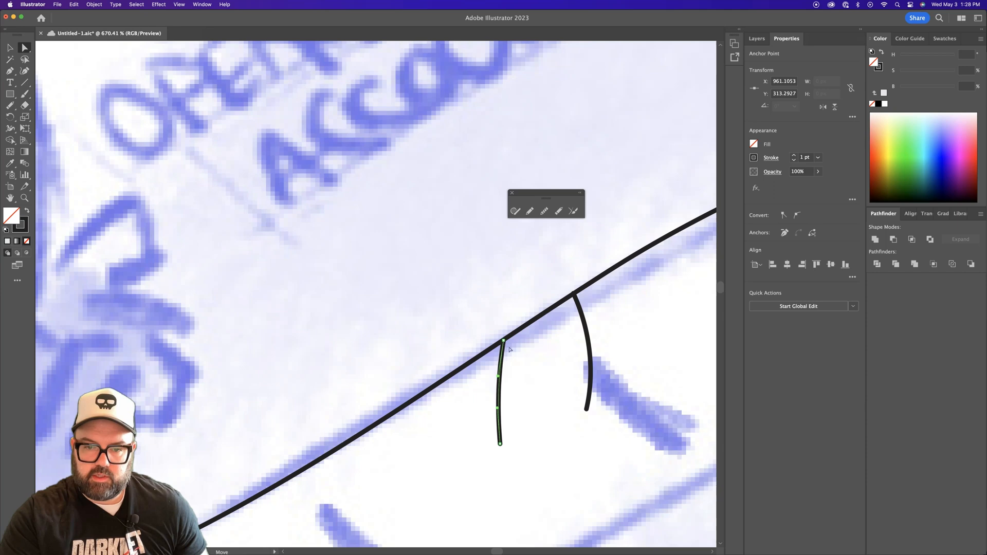
pyautogui.click(533, 345)
pyautogui.click(574, 294)
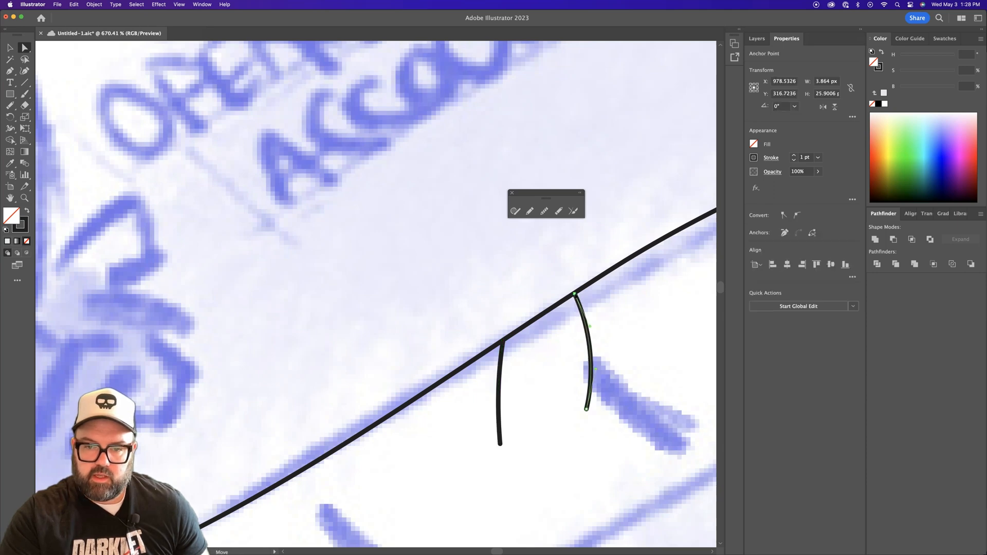
pyautogui.click(514, 423)
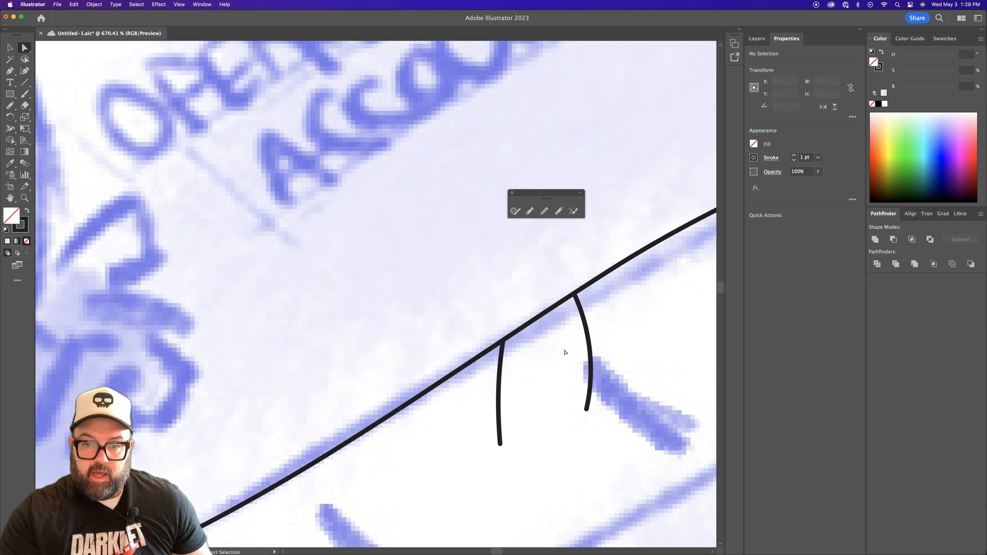
pyautogui.moveTo(615, 296); pyautogui.dragTo(564, 295)
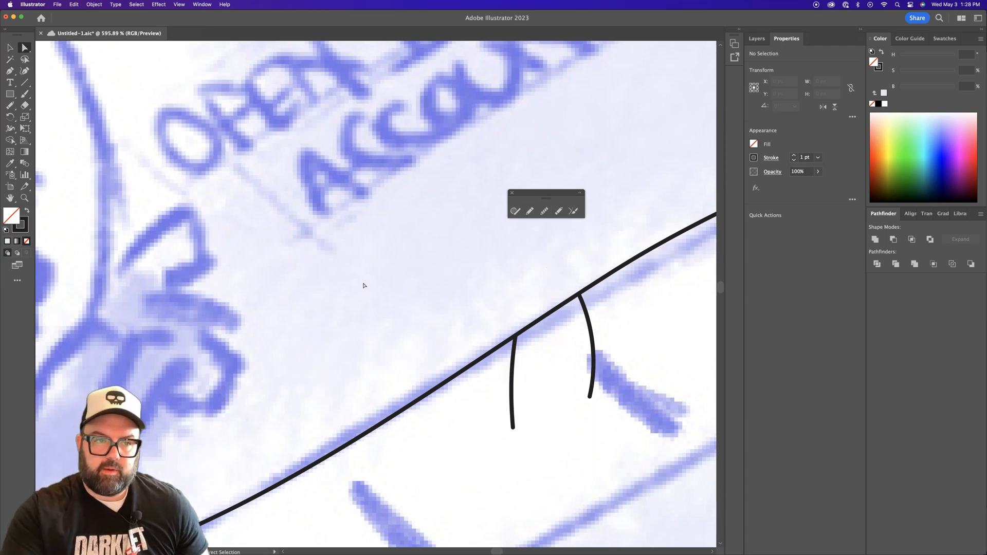
# - Trace a nest piece beneath the dollar sign in one continuous Pencil stroke, about 26 px wide and 28 px high
pyautogui.click(530, 211)
pyautogui.moveTo(420, 284); pyautogui.dragTo(681, 242)
pyautogui.scroll(-3, 452, 289)
pyautogui.moveTo(452, 289); pyautogui.dragTo(517, 262)
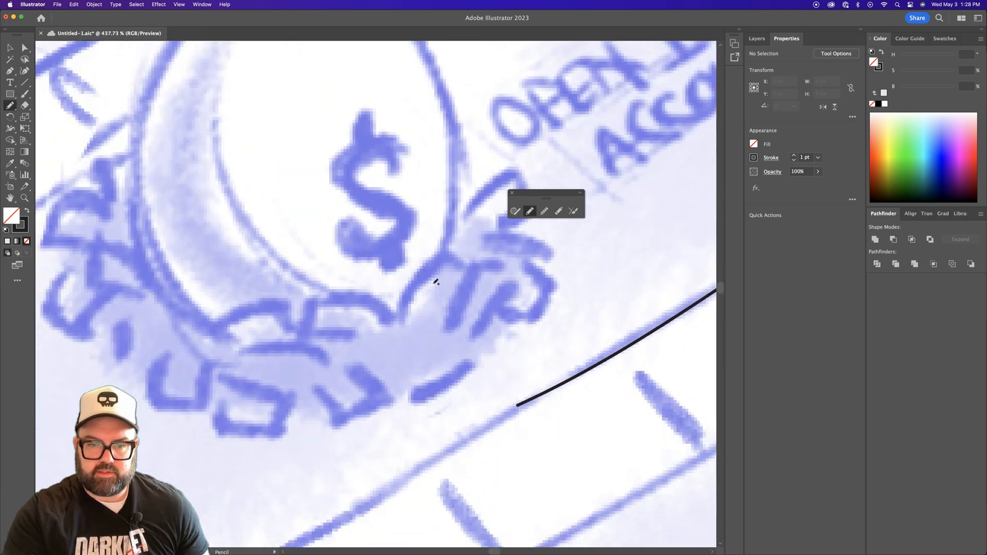
pyautogui.scroll(-3, 443, 315)
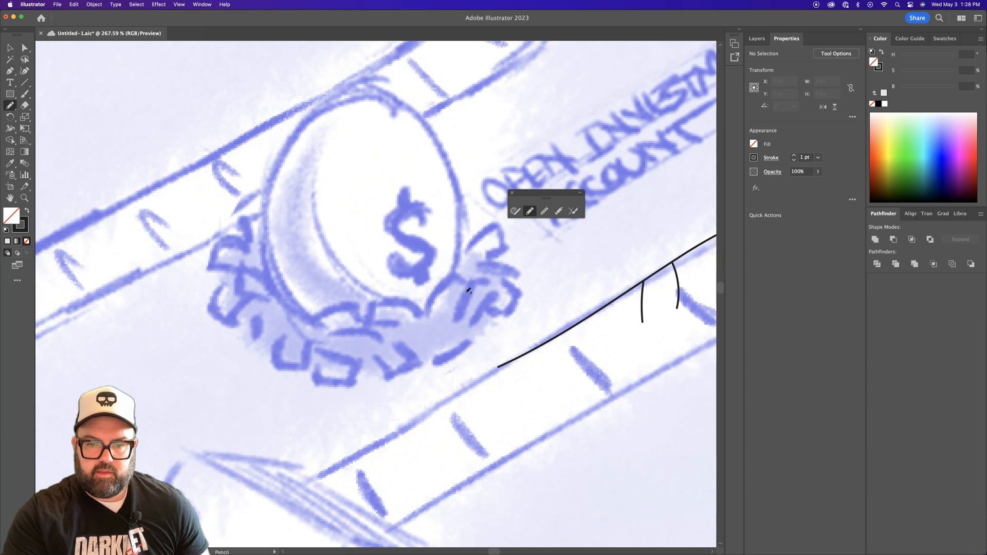
pyautogui.scroll(2, 452, 291)
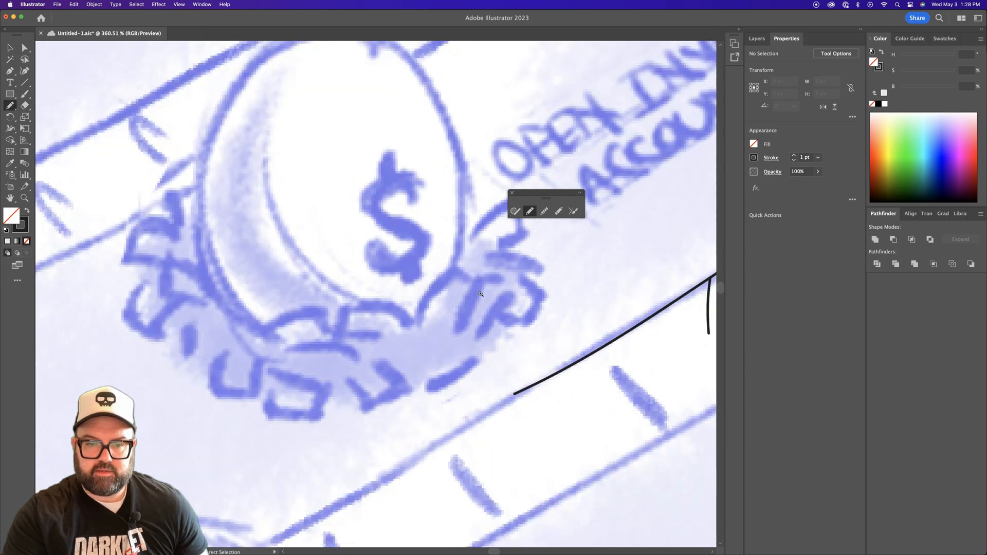
pyautogui.scroll(-1, 481, 294)
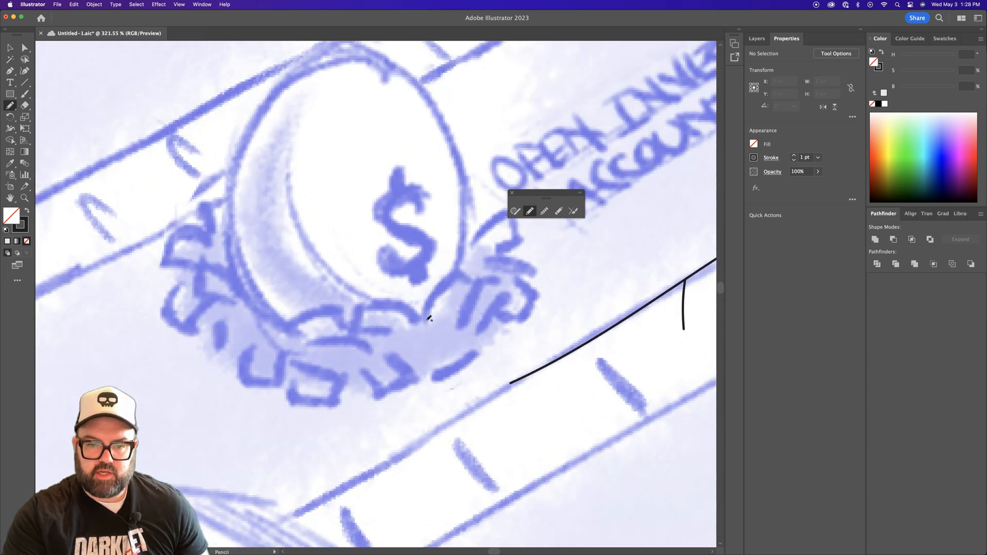
pyautogui.moveTo(424, 322)
pyautogui.mouseDown()
pyautogui.moveTo(466, 280)
pyautogui.moveTo(502, 300)
pyautogui.moveTo(479, 333)
pyautogui.moveTo(468, 383)
pyautogui.mouseUp()
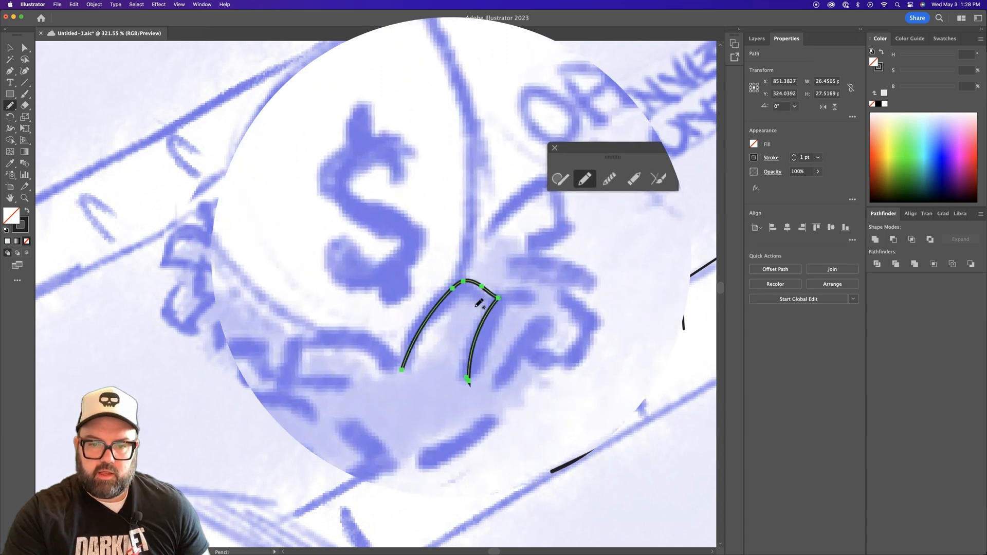
# - Examine the anchor points at the corners and ends of the traced nest piece, and delete the whole path
pyautogui.keyDown('super'); pyautogui.click(514, 326); pyautogui.keyUp('super')
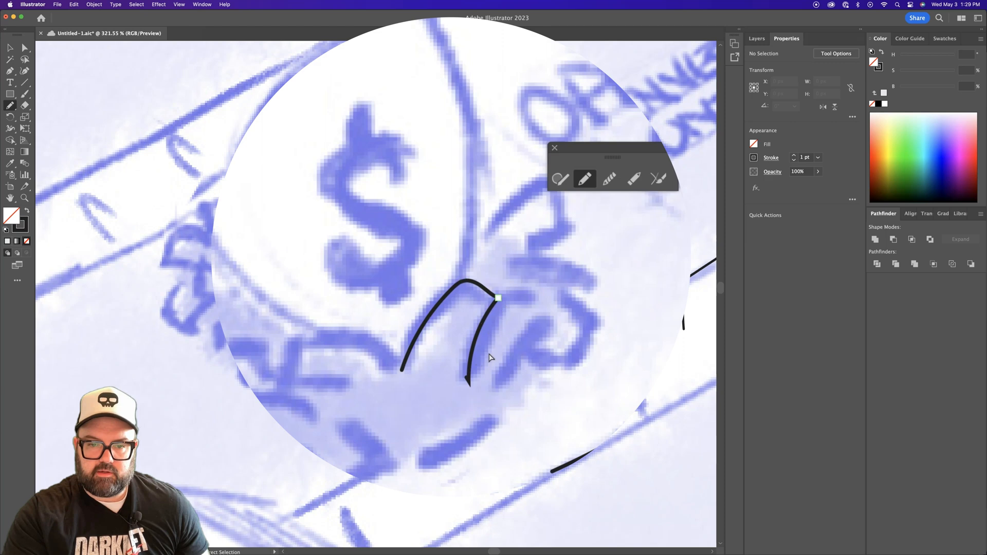
pyautogui.keyDown('super'); pyautogui.click(469, 287); pyautogui.keyUp('super')
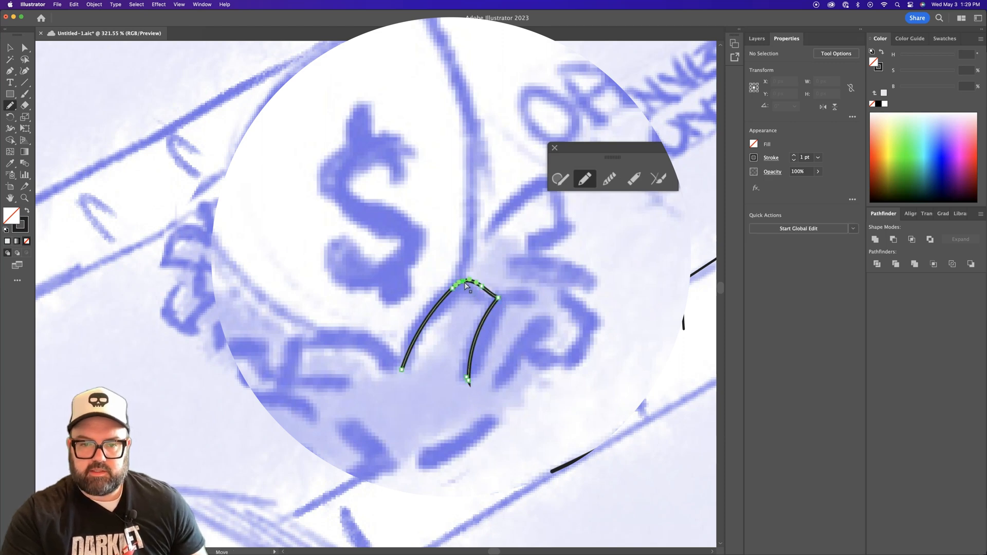
pyautogui.keyDown('super'); pyautogui.click(509, 308); pyautogui.keyUp('super')
pyautogui.keyDown('super'); pyautogui.click(497, 298); pyautogui.keyUp('super')
pyautogui.keyDown('super'); pyautogui.click(486, 423); pyautogui.keyUp('super')
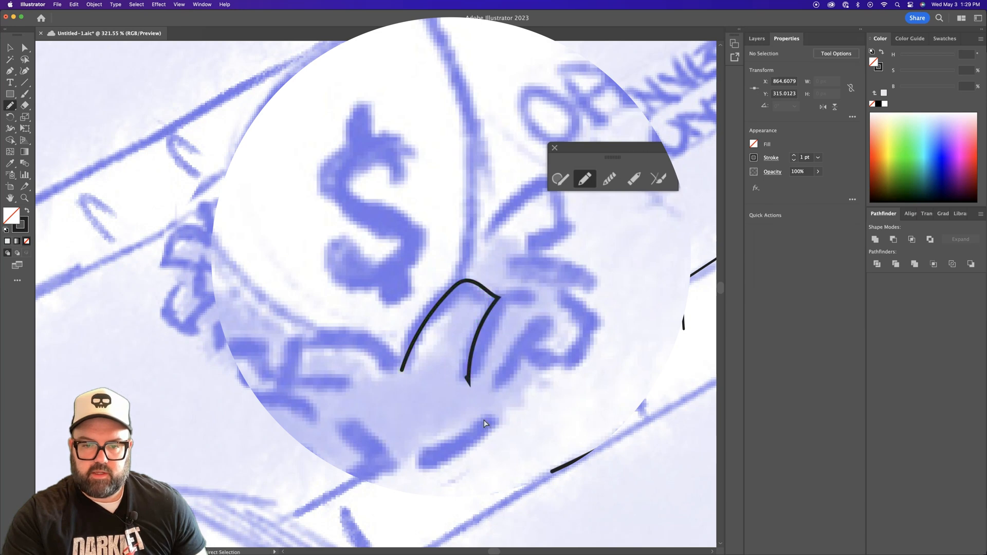
pyautogui.keyDown('super'); pyautogui.click(468, 381); pyautogui.keyUp('super')
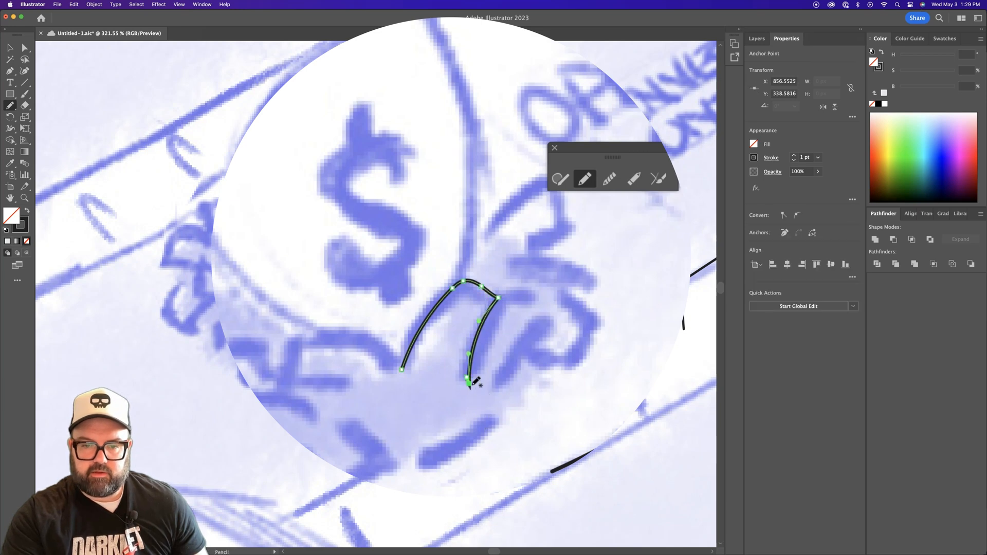
pyautogui.keyDown('super'); pyautogui.click(506, 381); pyautogui.keyUp('super')
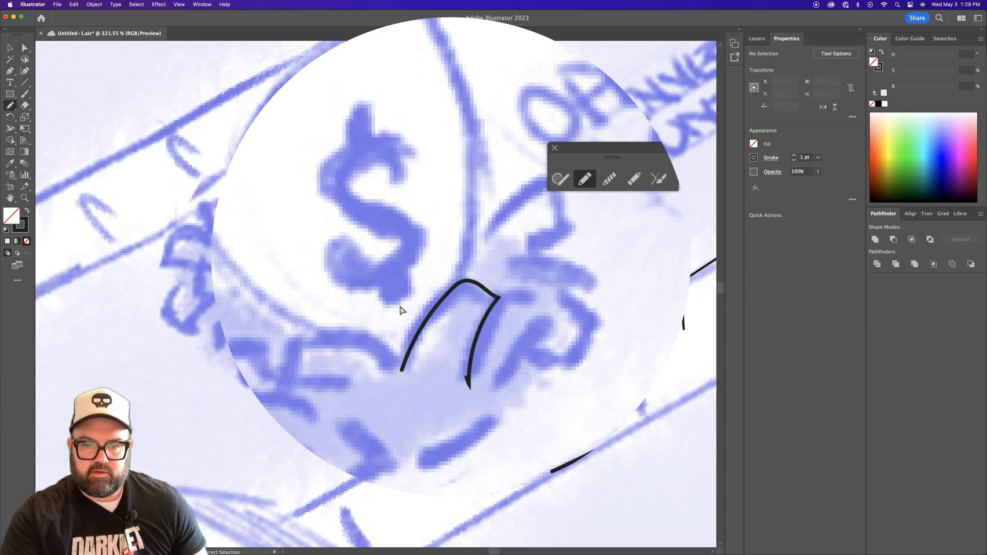
pyautogui.keyDown('super'); pyautogui.click(402, 369); pyautogui.keyUp('super')
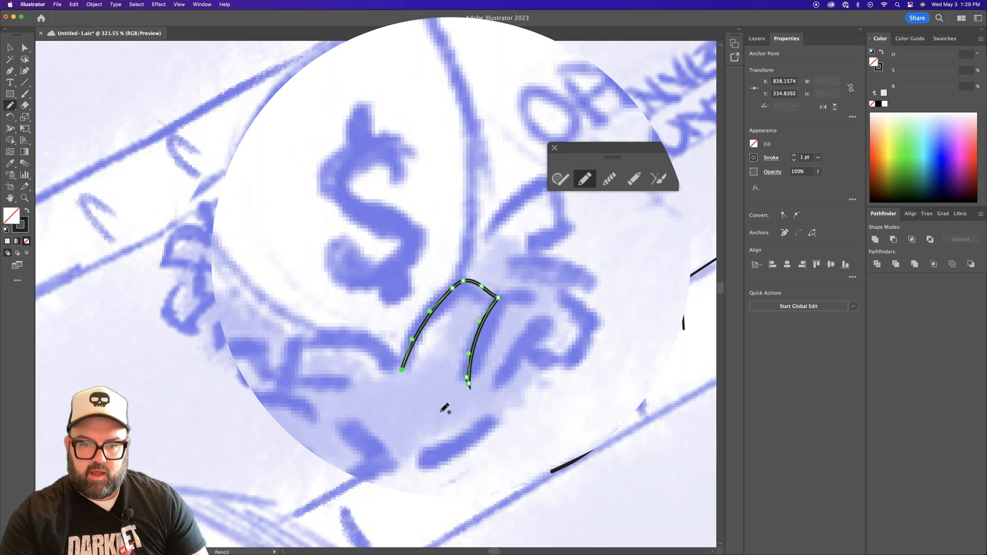
pyautogui.press('BackSpace')
pyautogui.press('BackSpace')
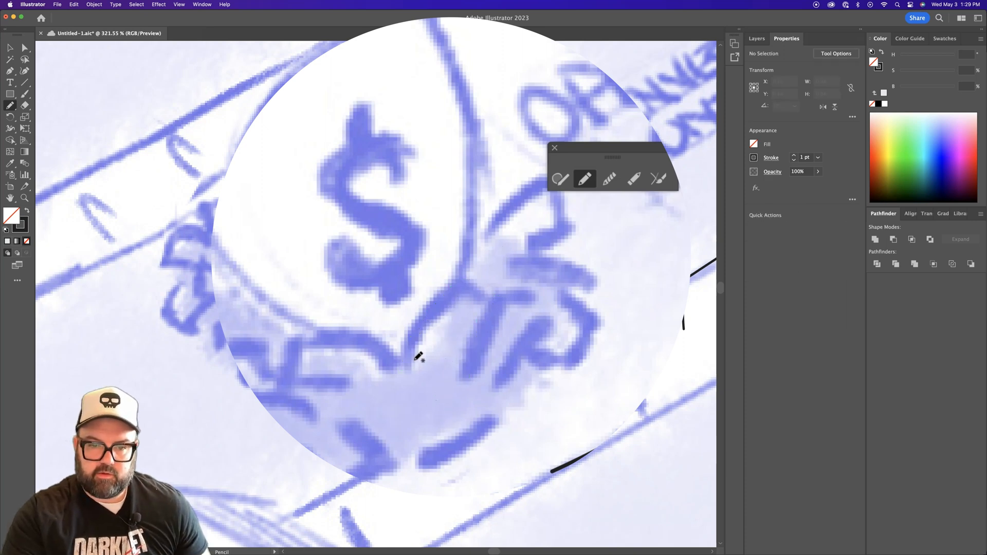
# - Trace the nest piece with three overlapping Pencil strokes, and trim and connect them at both corners with the Join tool
pyautogui.moveTo(403, 370)
pyautogui.mouseDown()
pyautogui.moveTo(424, 322)
pyautogui.moveTo(491, 270)
pyautogui.mouseUp()
pyautogui.keyDown('super'); pyautogui.click(401, 382); pyautogui.keyUp('super')
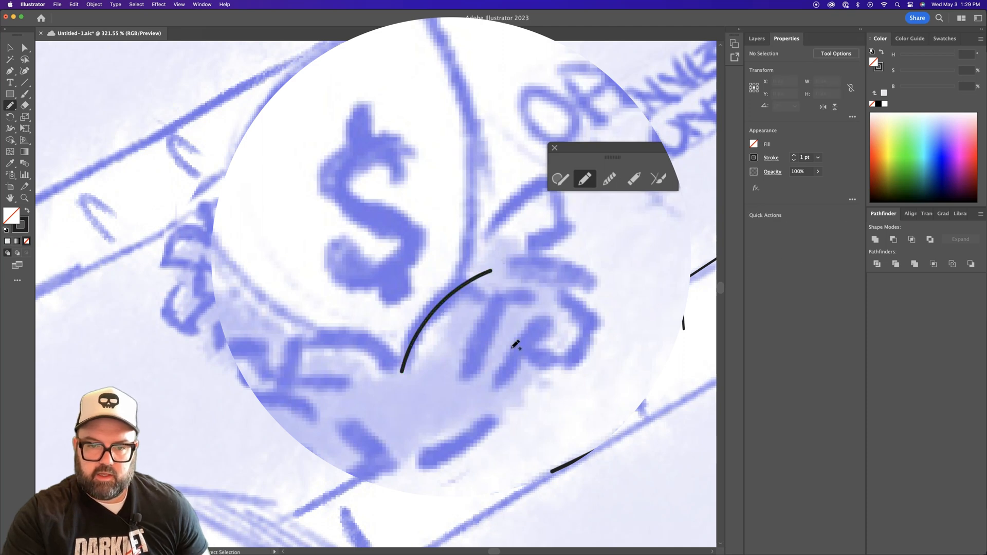
pyautogui.moveTo(445, 280); pyautogui.dragTo(508, 310)
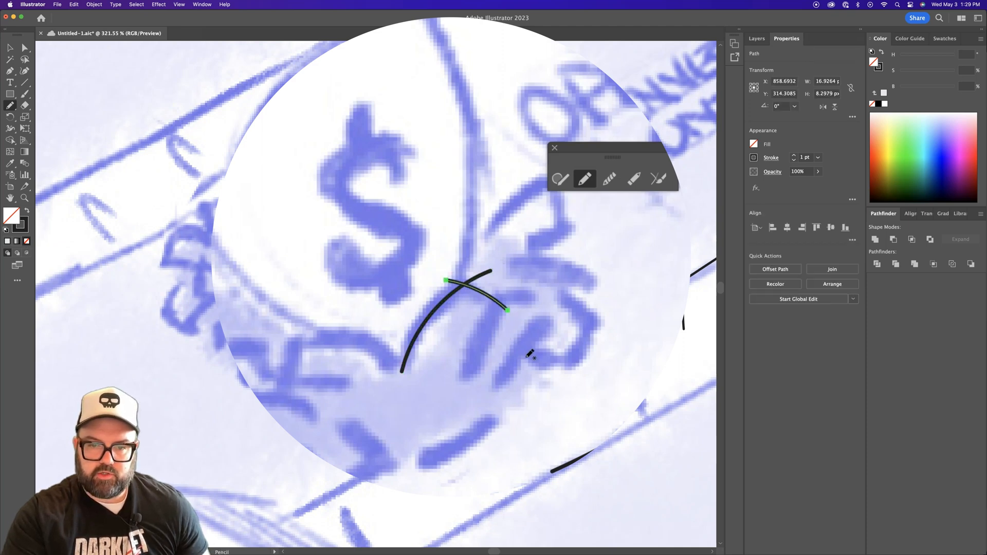
pyautogui.press('super+z')
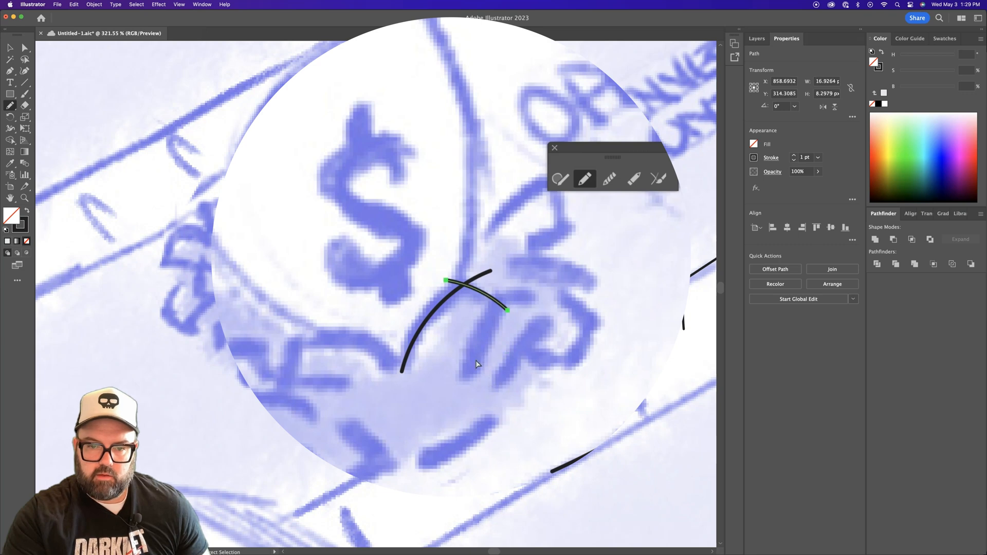
pyautogui.moveTo(465, 385); pyautogui.dragTo(509, 292)
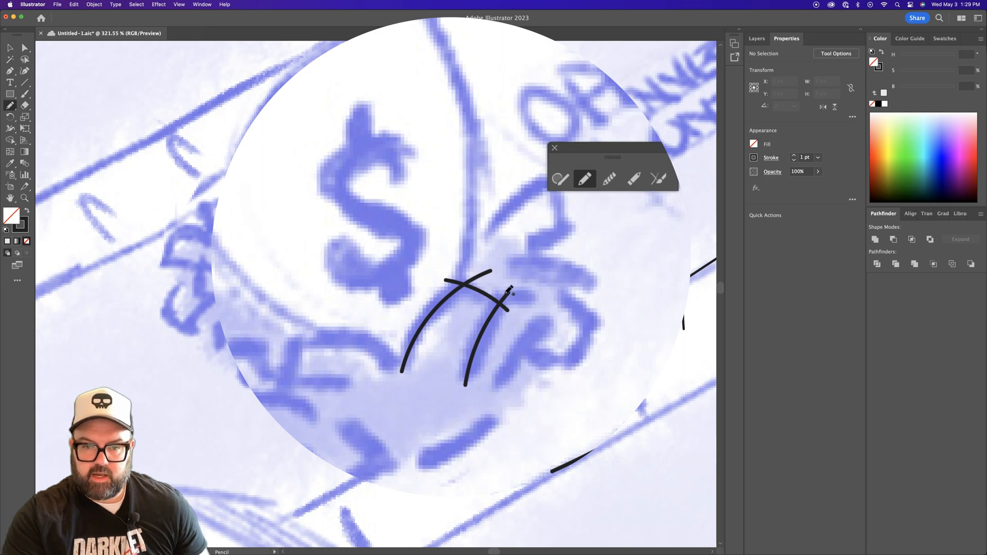
pyautogui.click(653, 183)
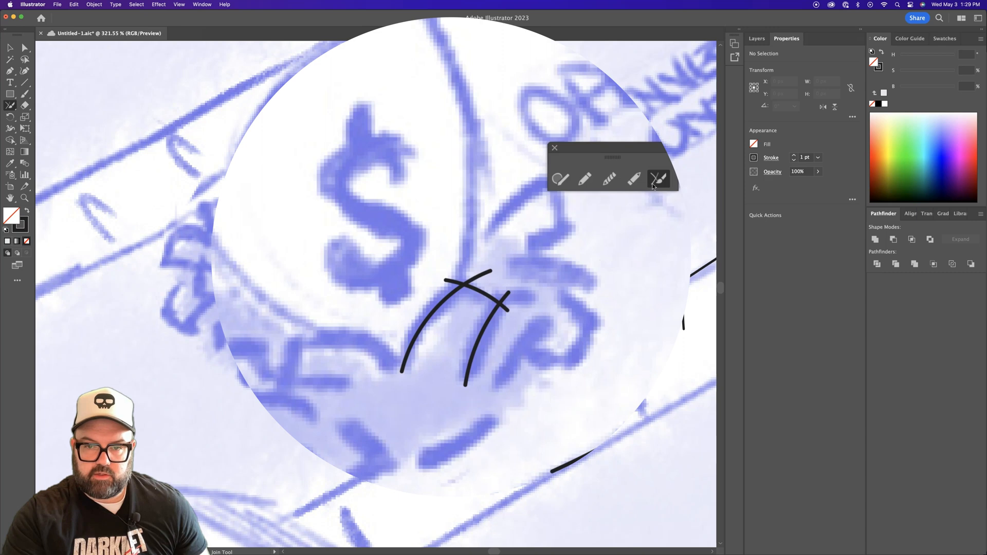
pyautogui.moveTo(506, 311); pyautogui.dragTo(465, 282)
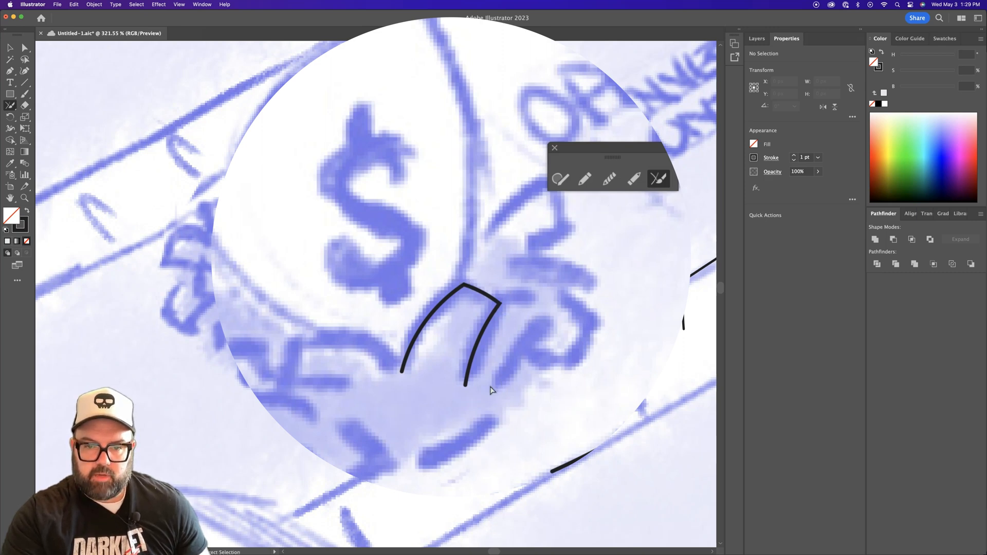
# - Round both upper corners of the traced nest piece with the Direct Selection tool, and delete the whole piece
pyautogui.click(500, 303)
pyautogui.moveTo(481, 297); pyautogui.dragTo(508, 326)
pyautogui.keyDown('super'); pyautogui.click(434, 262); pyautogui.keyUp('super')
pyautogui.moveTo(441, 294); pyautogui.dragTo(447, 323)
pyautogui.keyDown('super'); pyautogui.click(482, 371); pyautogui.keyUp('super')
pyautogui.moveTo(483, 374); pyautogui.dragTo(423, 465)
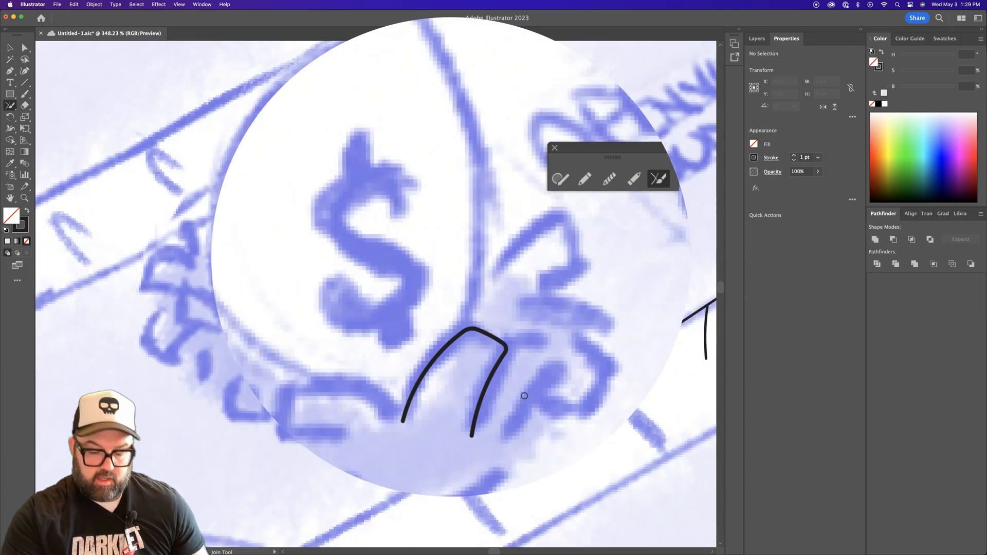
pyautogui.moveTo(537, 432); pyautogui.dragTo(381, 310)
pyautogui.press('Delete')
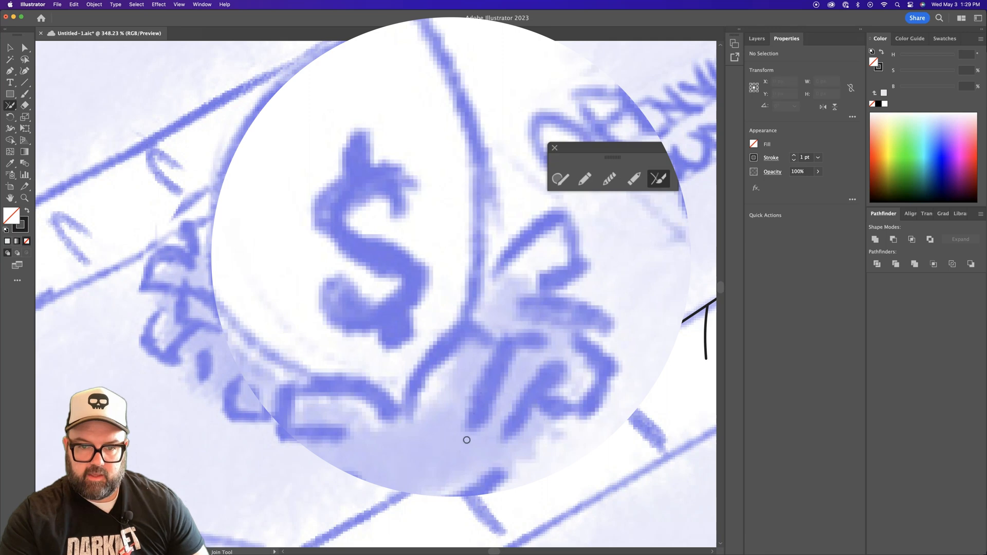
# - Draw two short Pencil strokes crossing the traced track edge near its lower end, the first about 4 px wide and 28 px high
pyautogui.moveTo(546, 411); pyautogui.dragTo(439, 368)
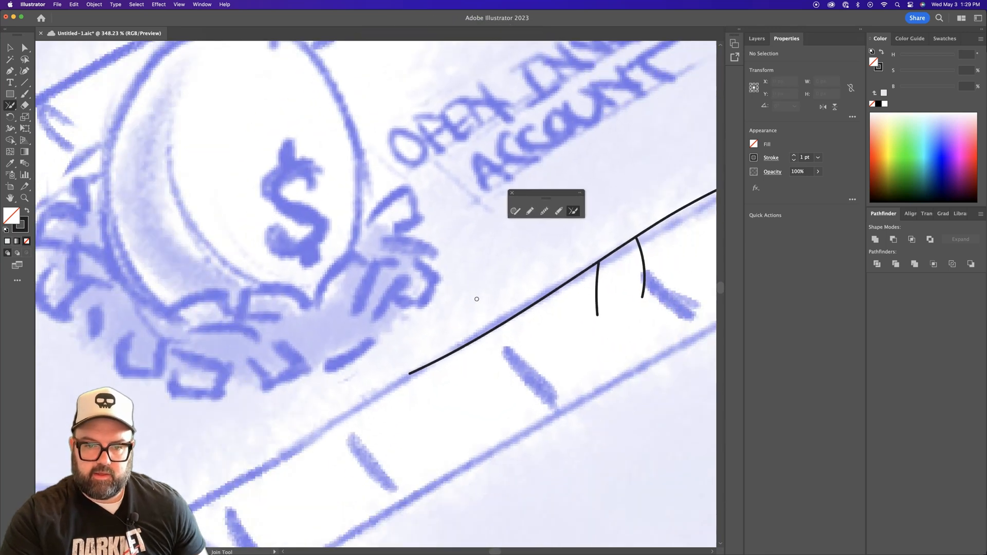
pyautogui.moveTo(616, 274)
pyautogui.mouseDown()
pyautogui.moveTo(466, 328)
pyautogui.moveTo(478, 318)
pyautogui.mouseUp()
pyautogui.click(530, 211)
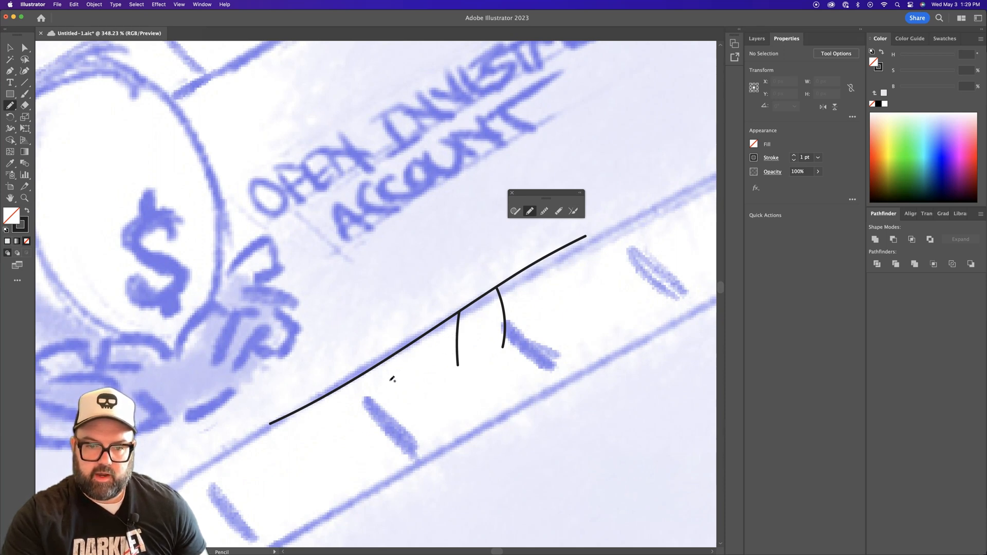
pyautogui.moveTo(377, 348); pyautogui.dragTo(369, 414)
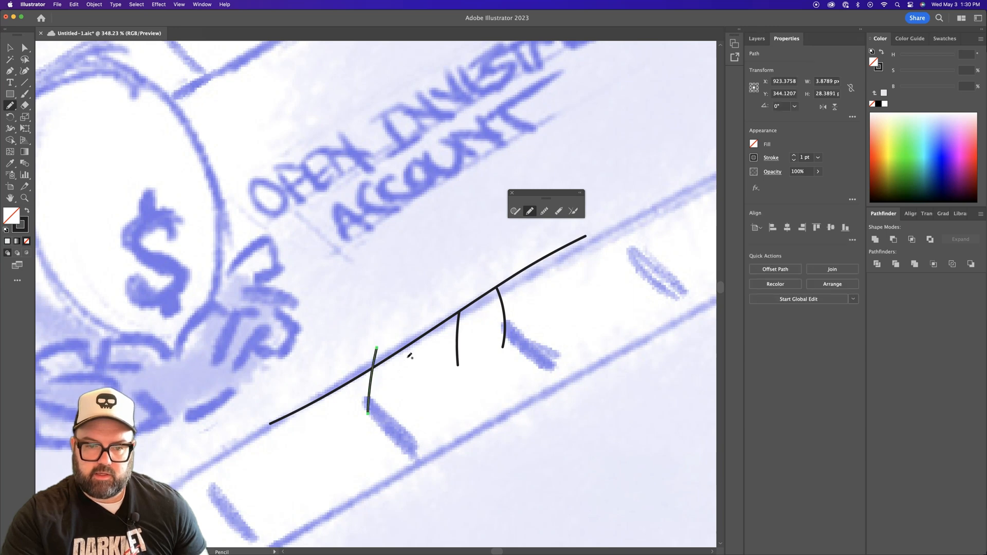
pyautogui.moveTo(348, 368); pyautogui.dragTo(340, 432)
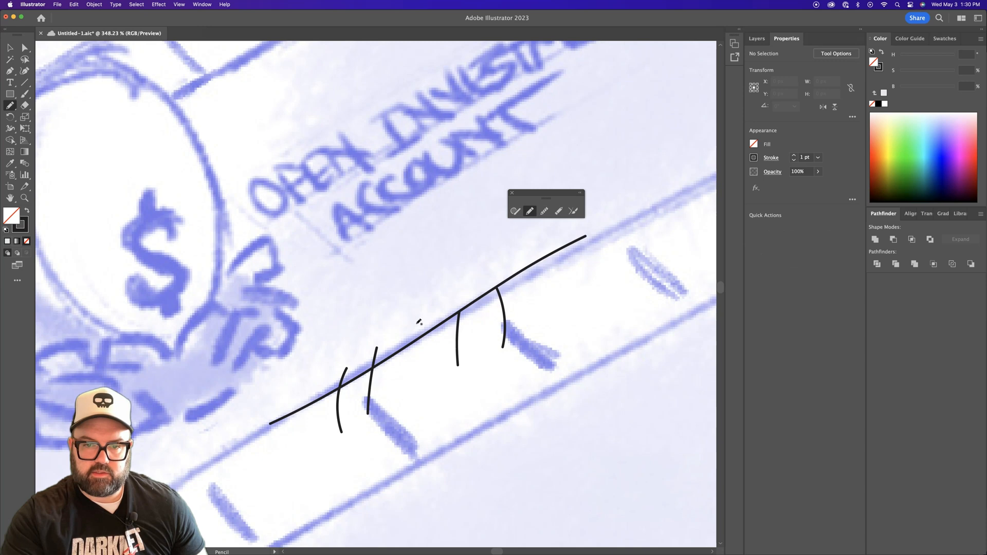
# - Trim the ends of the two new strokes that protrude above the track edge with the Shape Builder tool, and deselect
pyautogui.moveTo(399, 346); pyautogui.dragTo(507, 292)
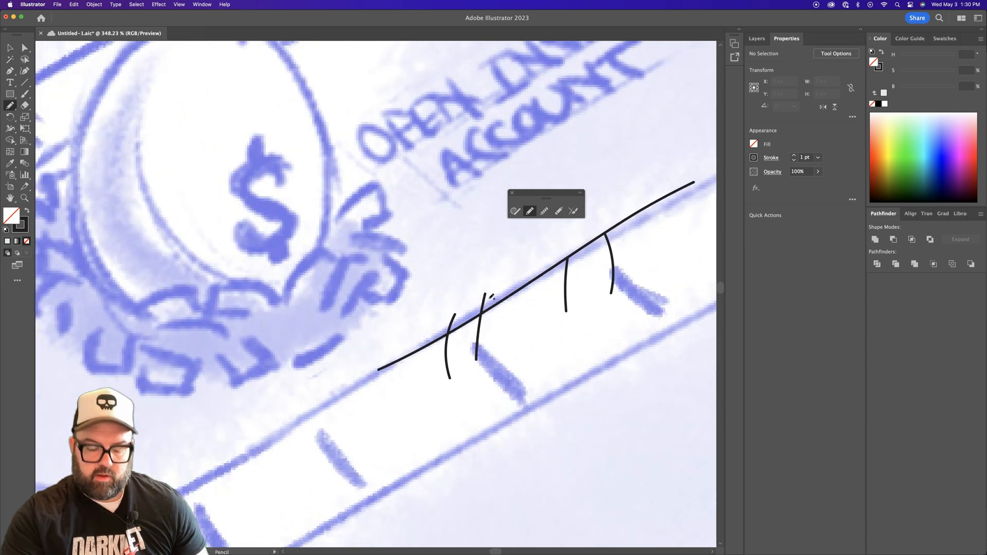
pyautogui.press('v')
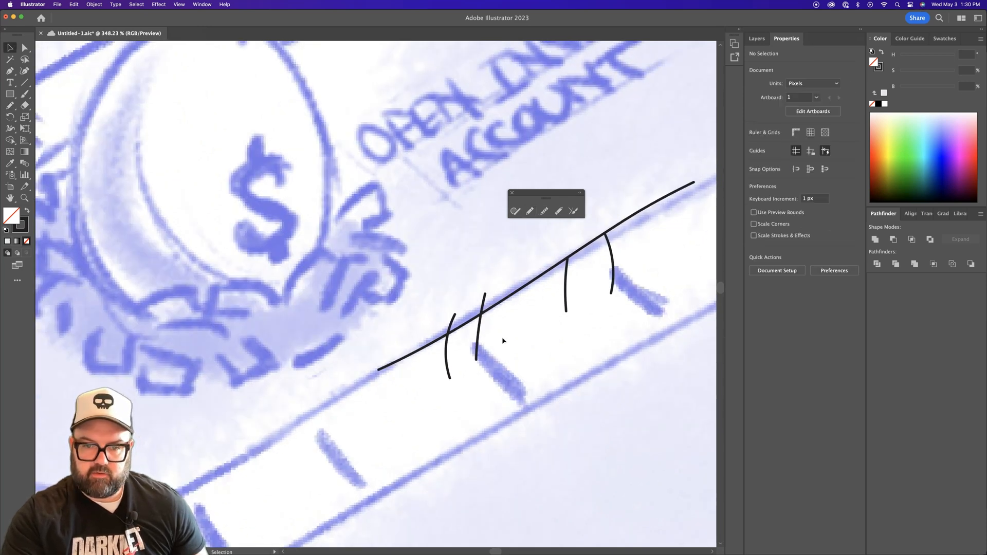
pyautogui.click(455, 312)
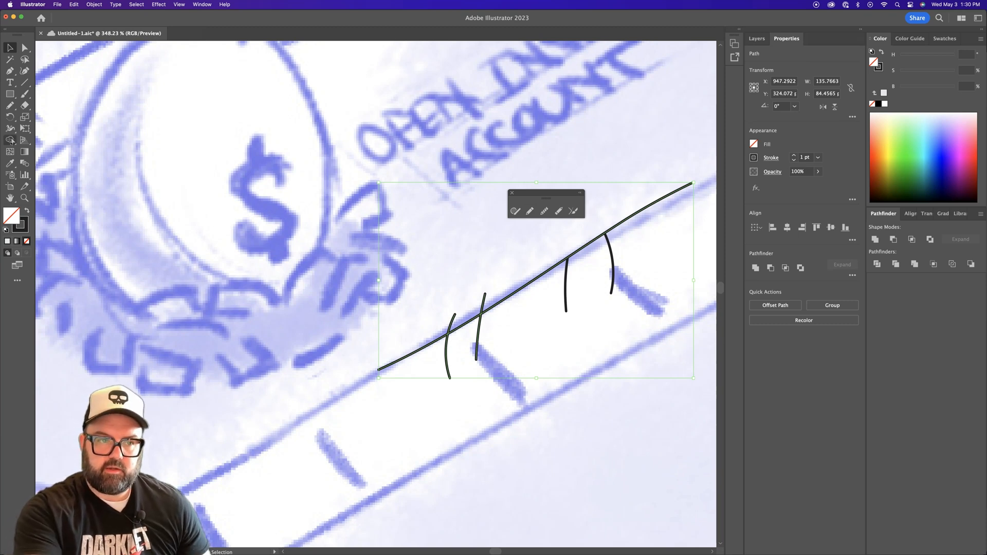
pyautogui.click(10, 140)
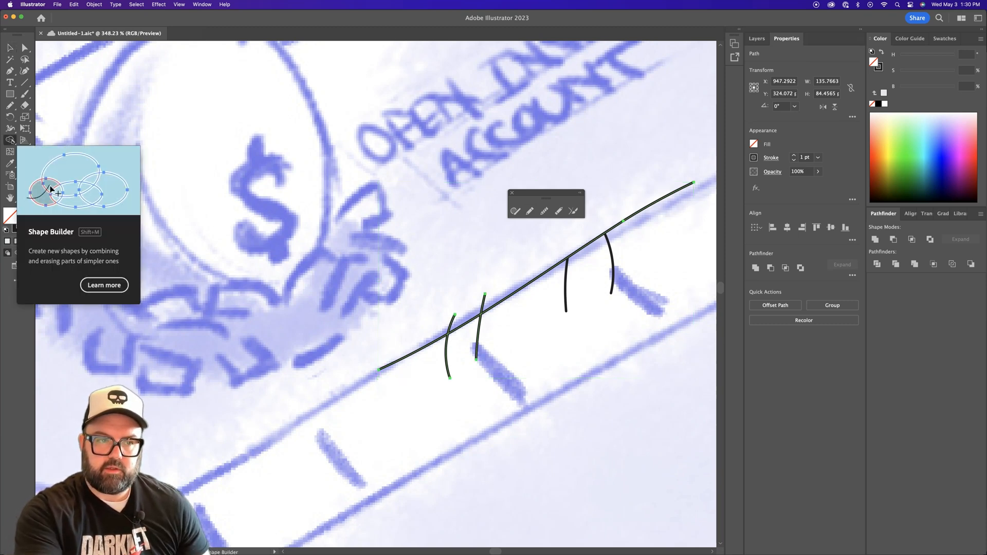
pyautogui.keyDown('alt'); pyautogui.click(484, 307); pyautogui.keyUp('alt')
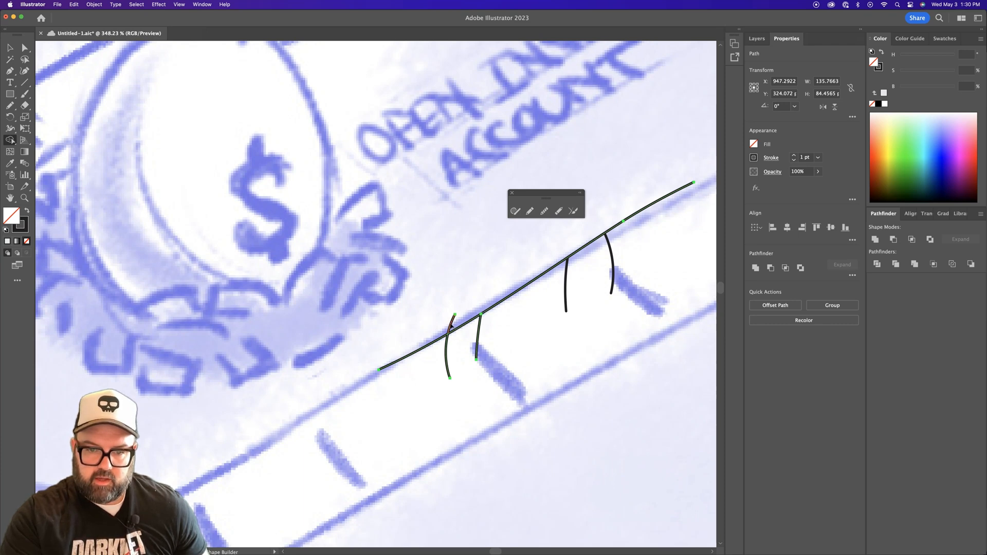
pyautogui.keyDown('alt'); pyautogui.click(452, 325); pyautogui.keyUp('alt')
pyautogui.keyDown('super'); pyautogui.click(466, 364); pyautogui.keyUp('super')
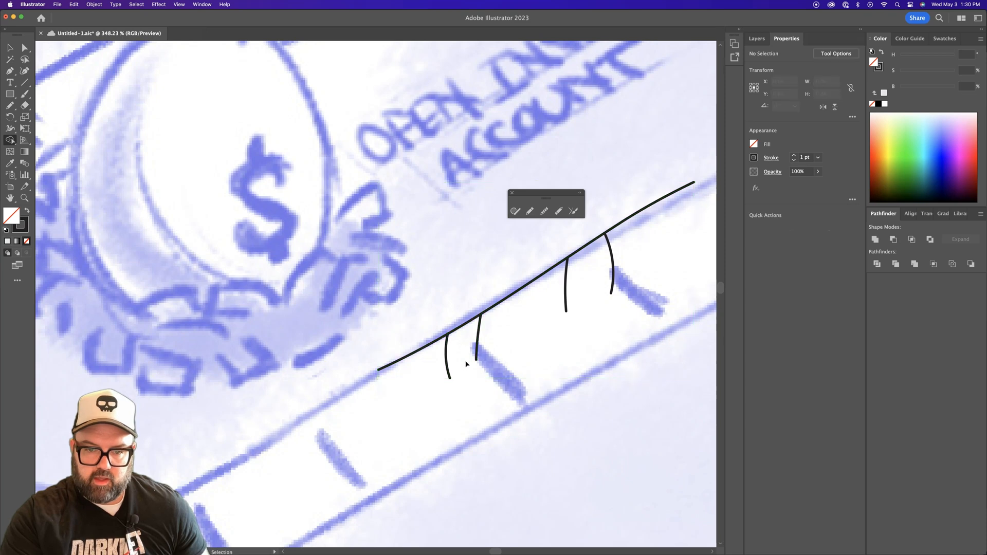
# - Inspect the trimmed junctions up close, and delete the traced track edge together with its four short strokes
pyautogui.moveTo(465, 321); pyautogui.dragTo(558, 307)
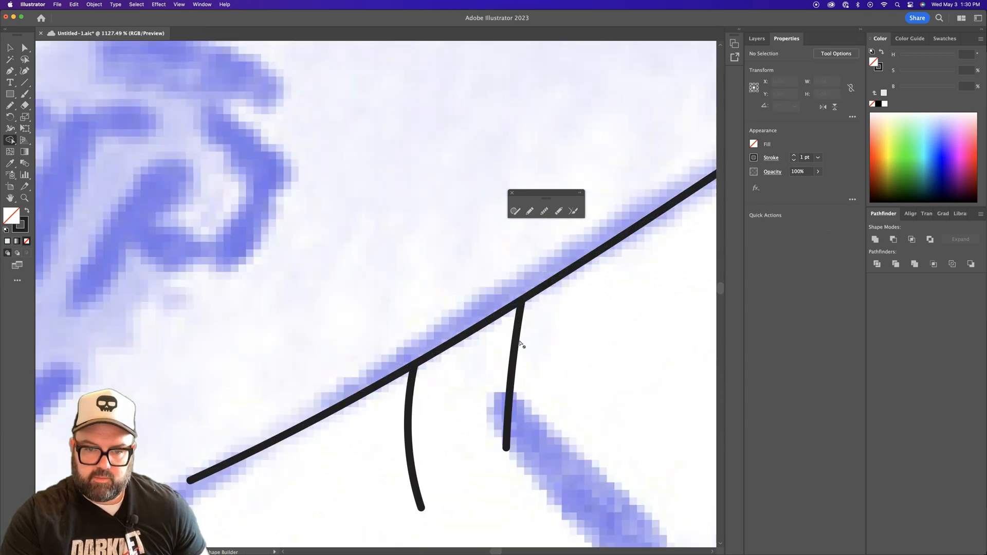
pyautogui.moveTo(524, 371); pyautogui.dragTo(465, 406)
pyautogui.moveTo(448, 372); pyautogui.dragTo(426, 368)
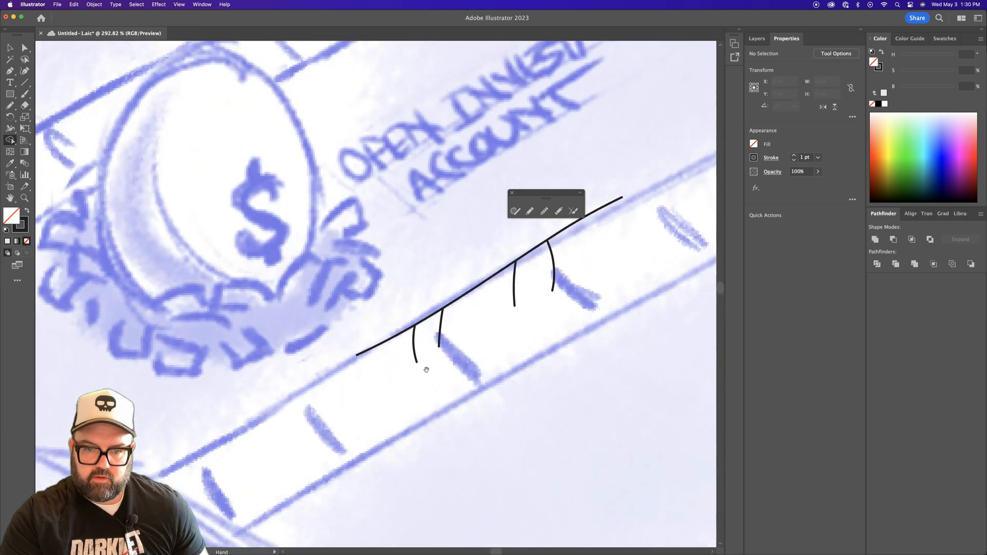
pyautogui.press('n')
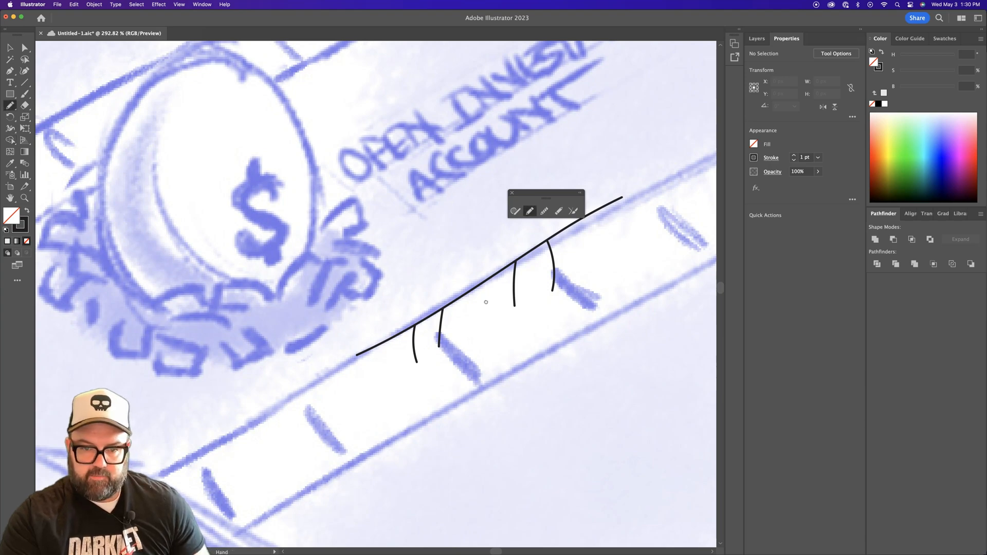
pyautogui.moveTo(484, 305); pyautogui.dragTo(442, 396)
pyautogui.moveTo(486, 359); pyautogui.dragTo(510, 325)
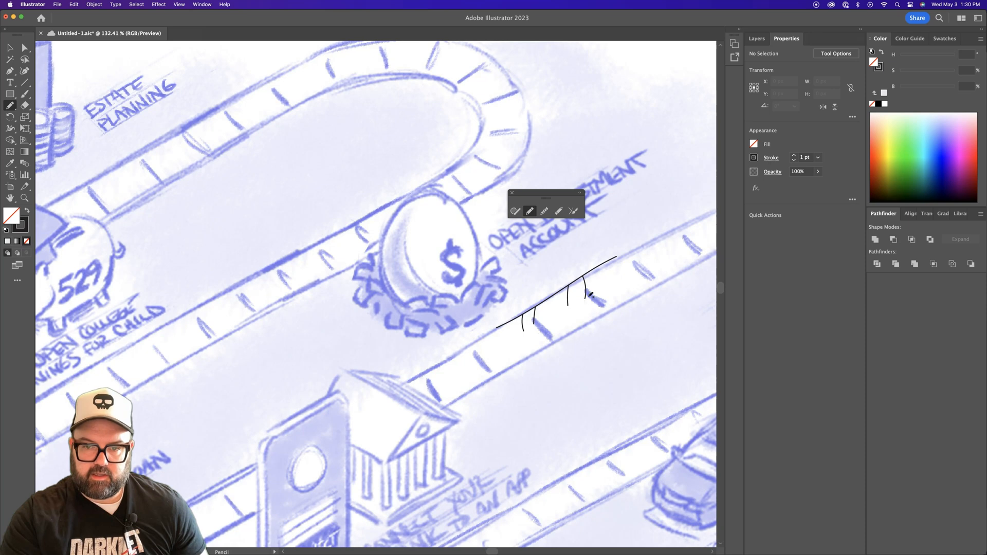
pyautogui.moveTo(584, 295); pyautogui.dragTo(496, 348)
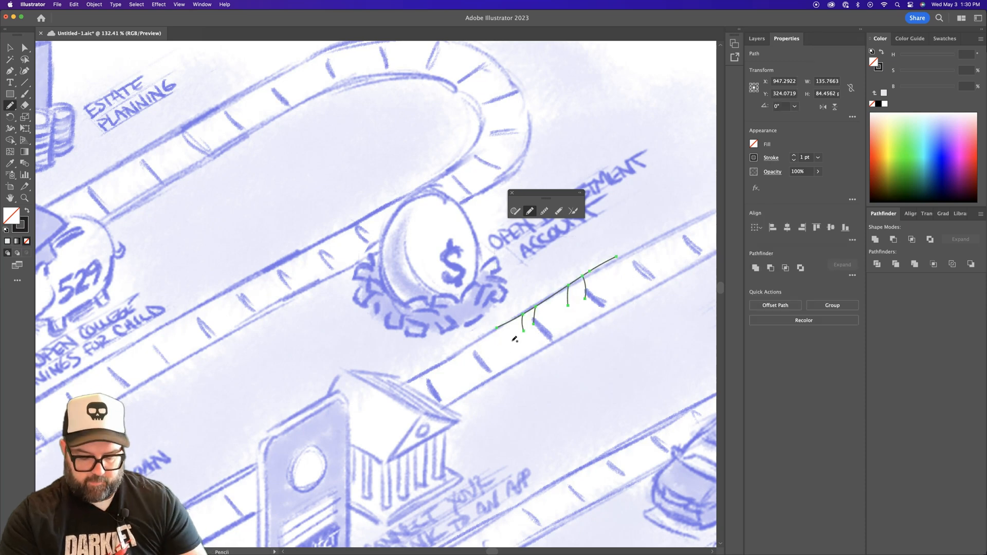
pyautogui.press('Delete')
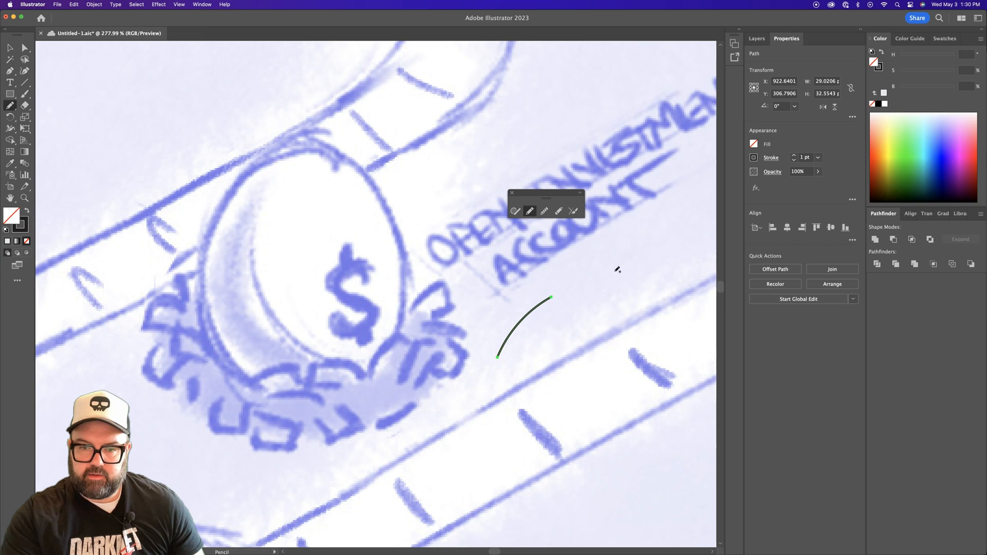
# - Set the stroke weight of the single curve beside the nest to 3 pt, and delete the curve
pyautogui.keyDown('super'); pyautogui.click(528, 365); pyautogui.keyUp('super')
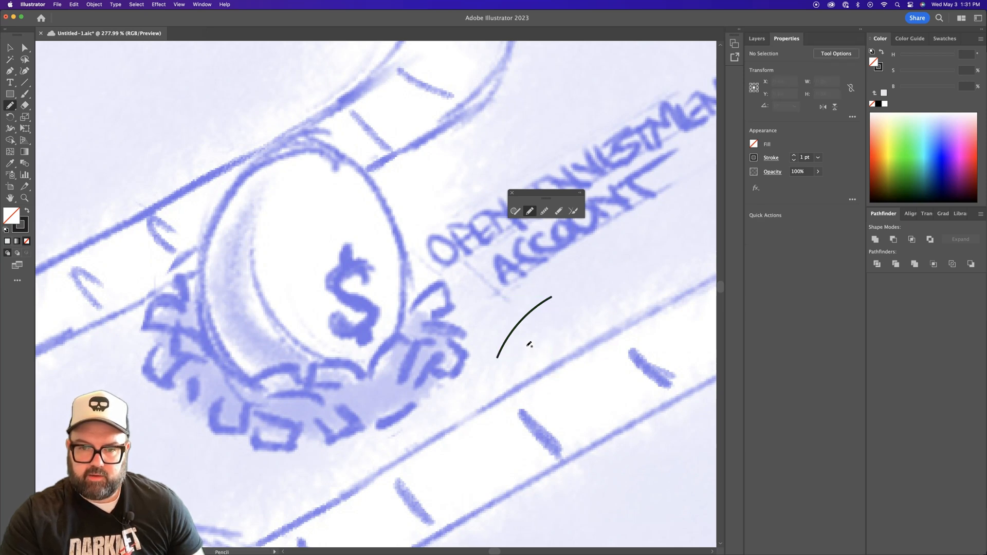
pyautogui.keyDown('super'); pyautogui.click(517, 316); pyautogui.keyUp('super')
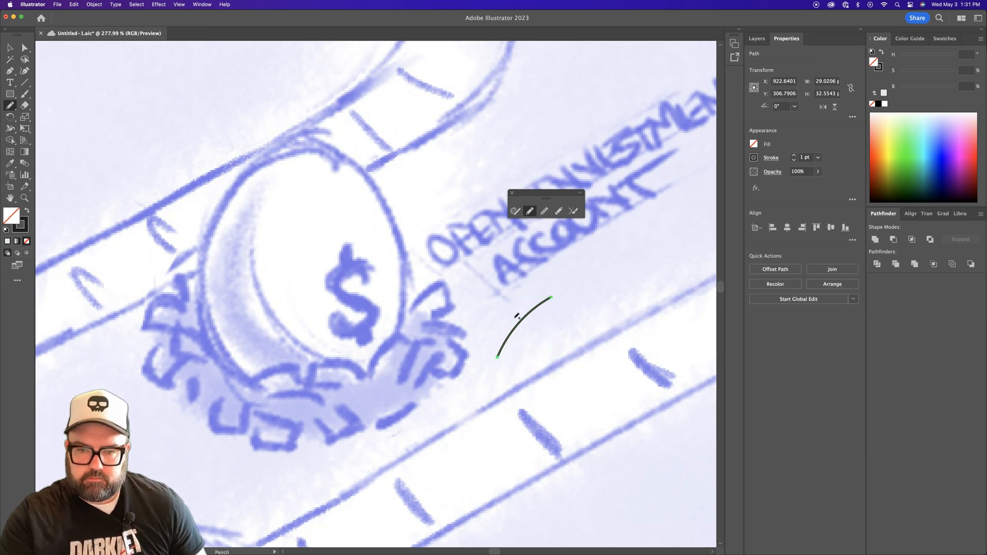
pyautogui.click(794, 155)
pyautogui.click(794, 156)
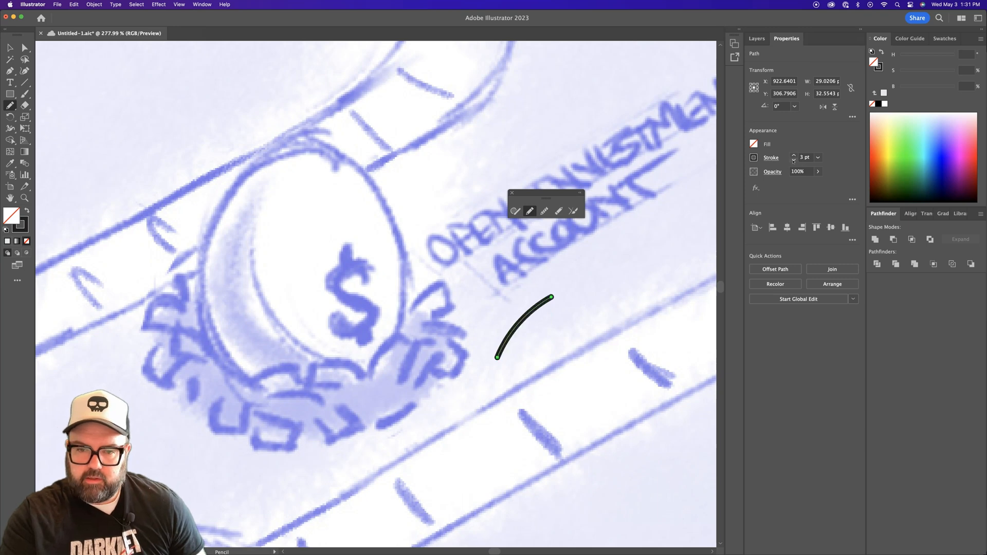
pyautogui.keyDown('super'); pyautogui.click(546, 337); pyautogui.keyUp('super')
pyautogui.moveTo(546, 338); pyautogui.dragTo(507, 312)
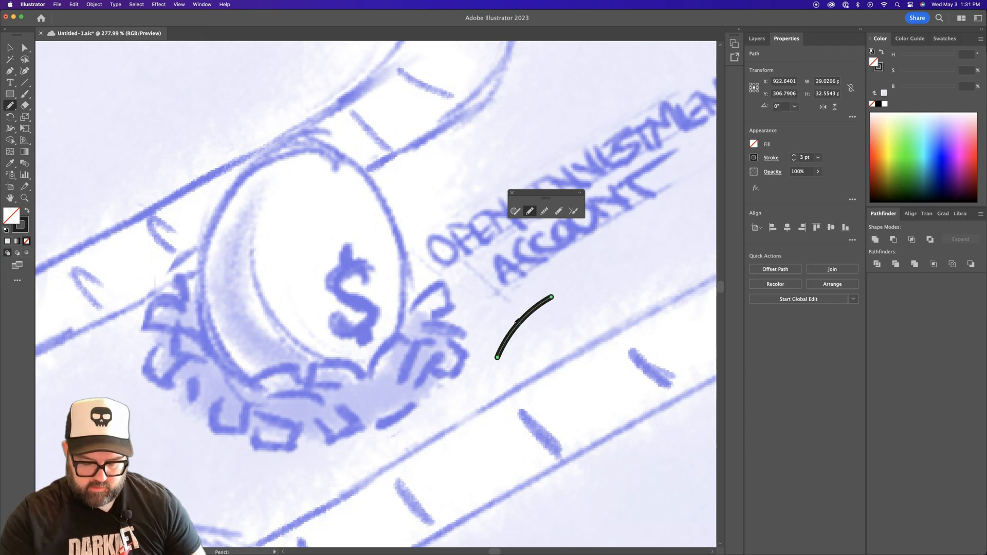
pyautogui.press('Delete')
# - Trace the uppermost nest piece beside the egg with three overlapping 3 pt Pencil strokes, and deselect
pyautogui.scroll(5, 507, 289)
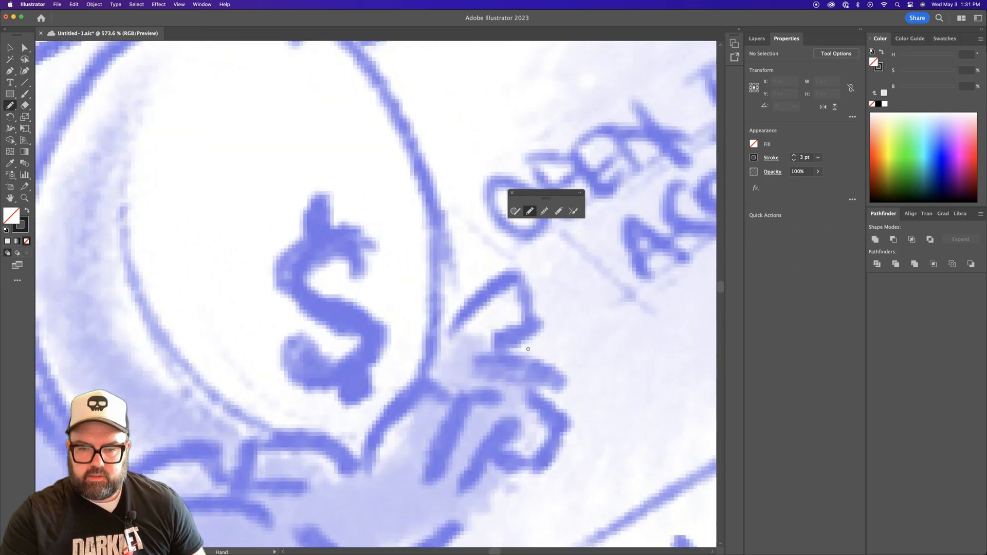
pyautogui.moveTo(528, 349); pyautogui.dragTo(539, 422)
pyautogui.moveTo(498, 365); pyautogui.dragTo(486, 269)
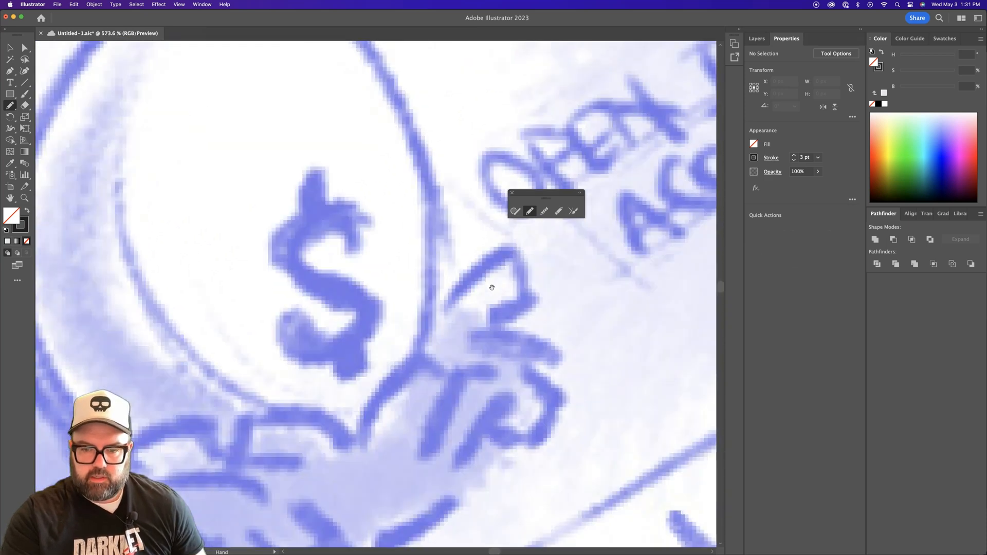
pyautogui.moveTo(530, 246)
pyautogui.mouseDown()
pyautogui.moveTo(530, 320)
pyautogui.moveTo(564, 286)
pyautogui.mouseUp()
pyautogui.keyDown('super'); pyautogui.click(544, 353); pyautogui.keyUp('super')
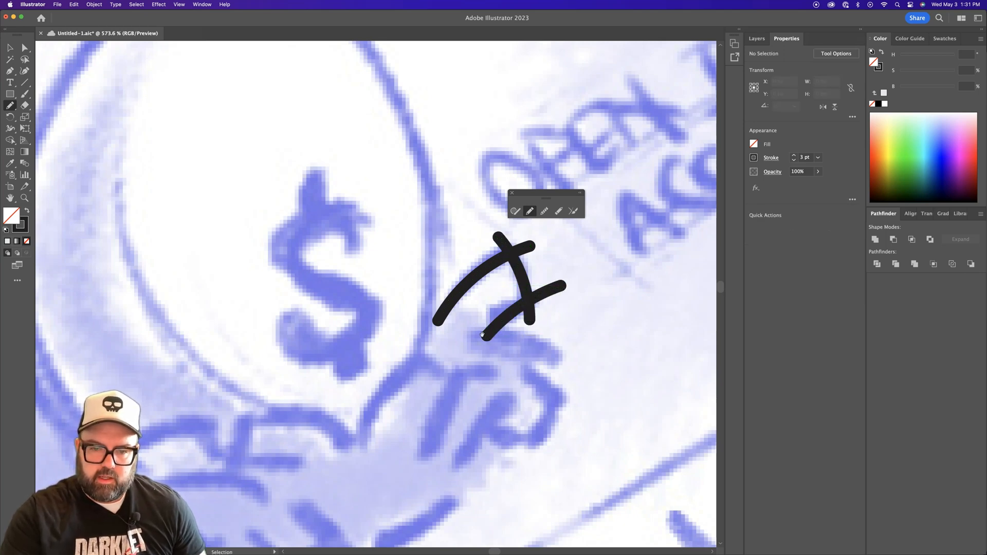
# - Trace the next nest pieces with a curved stroke about 26 px wide and short overlapping strokes at the outer edge, redrawing the first crossing stroke
pyautogui.moveTo(468, 334); pyautogui.dragTo(566, 365)
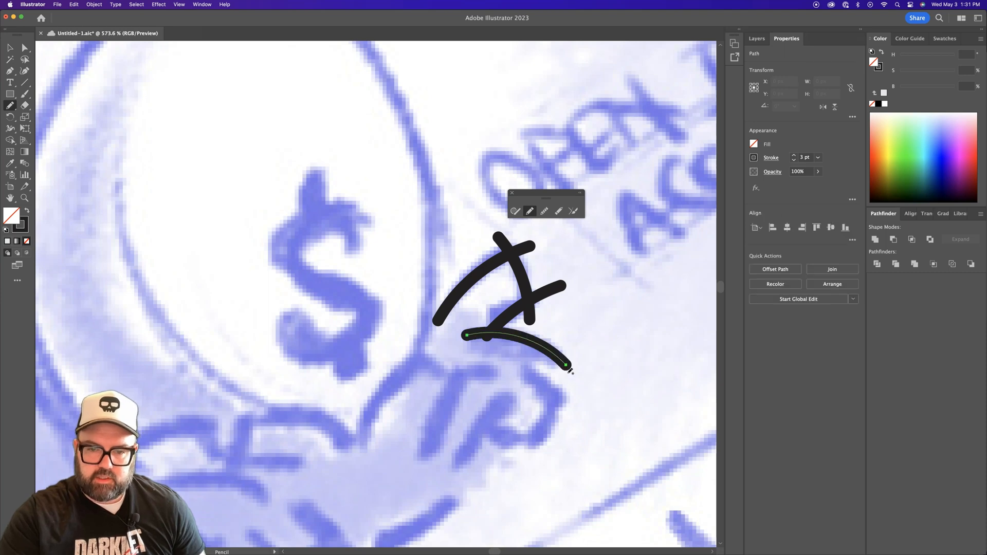
pyautogui.moveTo(564, 325); pyautogui.dragTo(535, 376)
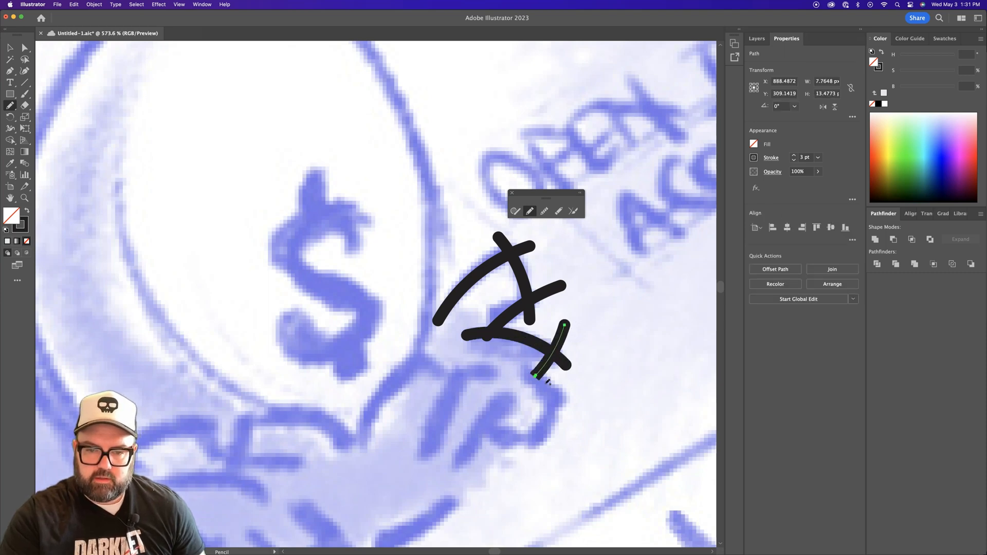
pyautogui.press('super+z')
pyautogui.click(534, 375)
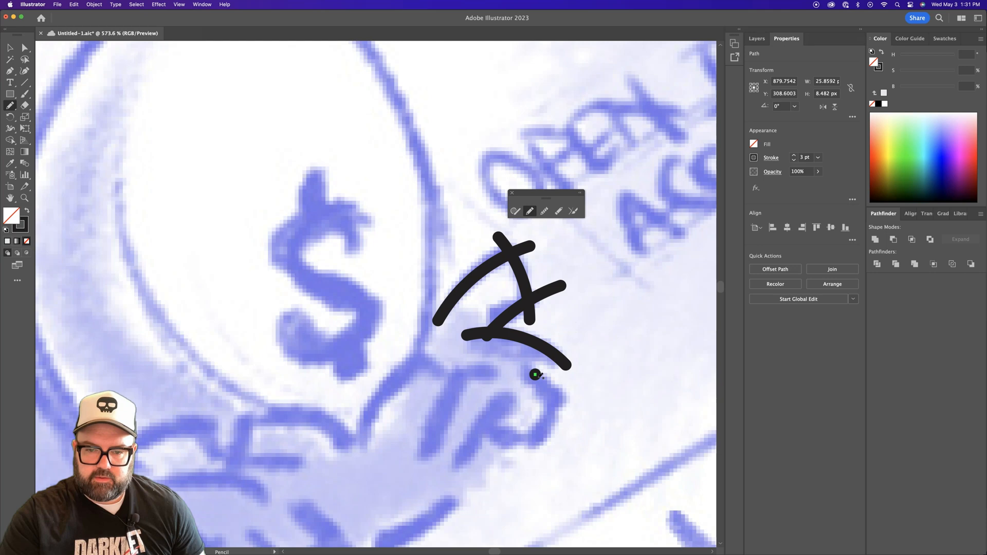
pyautogui.moveTo(564, 321)
pyautogui.mouseDown()
pyautogui.moveTo(530, 381)
pyautogui.moveTo(559, 406)
pyautogui.moveTo(529, 448)
pyautogui.moveTo(484, 414)
pyautogui.mouseUp()
pyautogui.press('super+shift+a')
# - Trace the remaining nest pieces below the egg with five overlapping Pencil strokes, ending with a curve about 19 px wide and 28 px high
pyautogui.moveTo(458, 466); pyautogui.dragTo(508, 399)
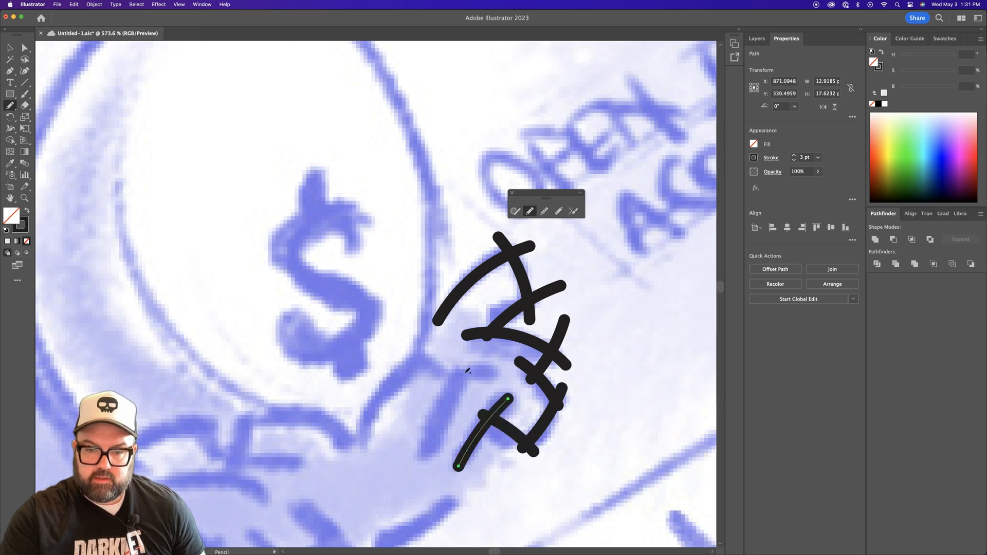
pyautogui.moveTo(457, 370); pyautogui.dragTo(516, 404)
pyautogui.moveTo(430, 453); pyautogui.dragTo(481, 357)
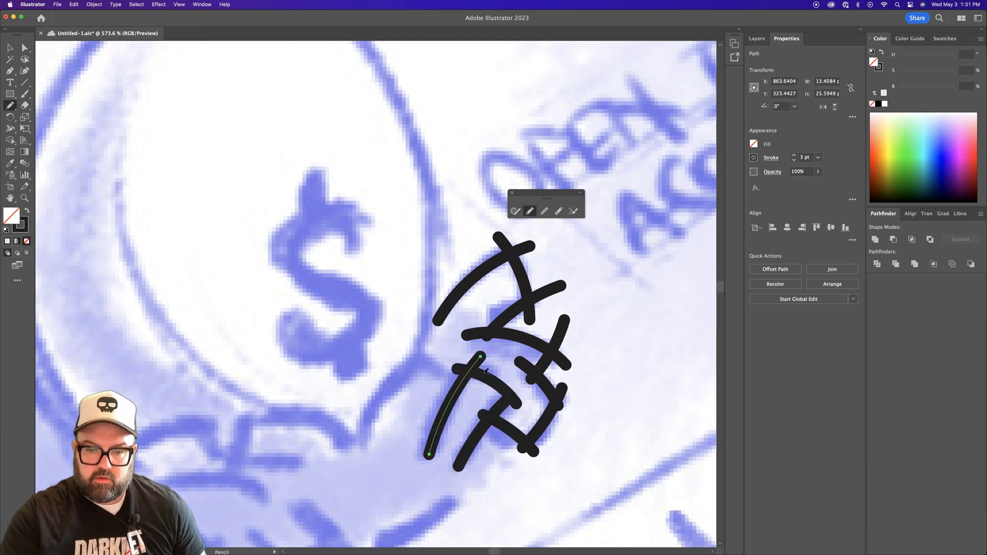
pyautogui.moveTo(412, 352); pyautogui.dragTo(461, 394)
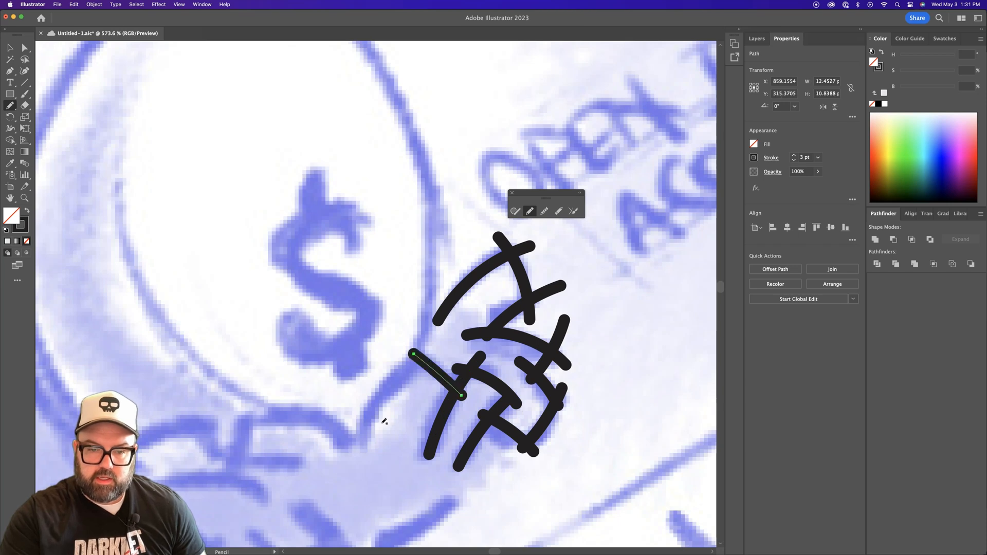
pyautogui.moveTo(366, 454); pyautogui.dragTo(439, 350)
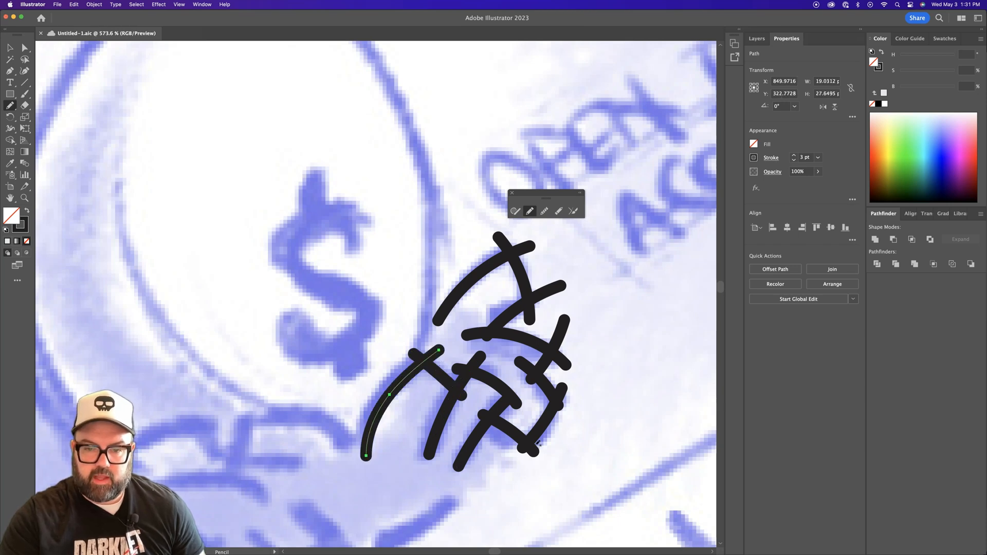
pyautogui.moveTo(495, 492)
pyautogui.mouseDown()
pyautogui.moveTo(478, 442)
pyautogui.moveTo(438, 444)
pyautogui.mouseUp()
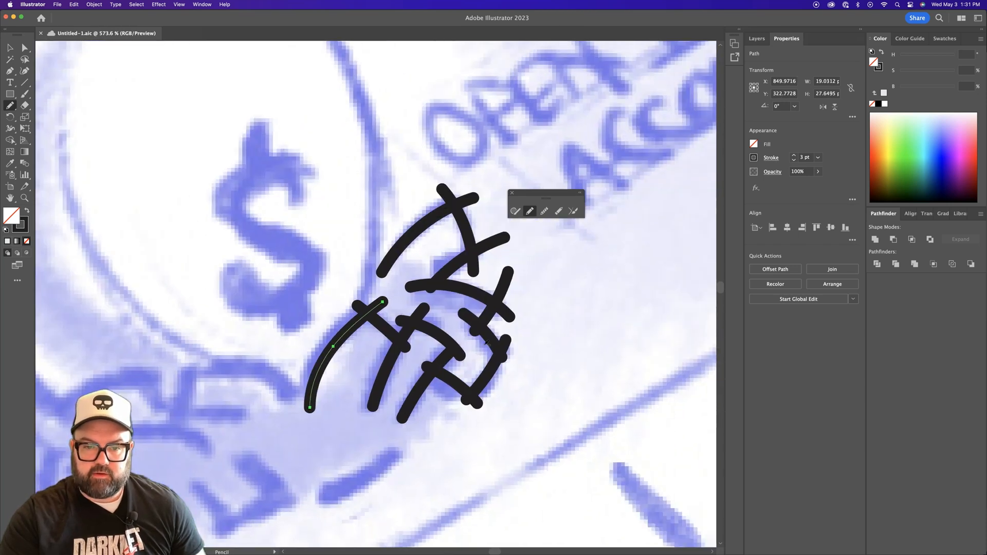
pyautogui.moveTo(522, 378); pyautogui.dragTo(516, 444)
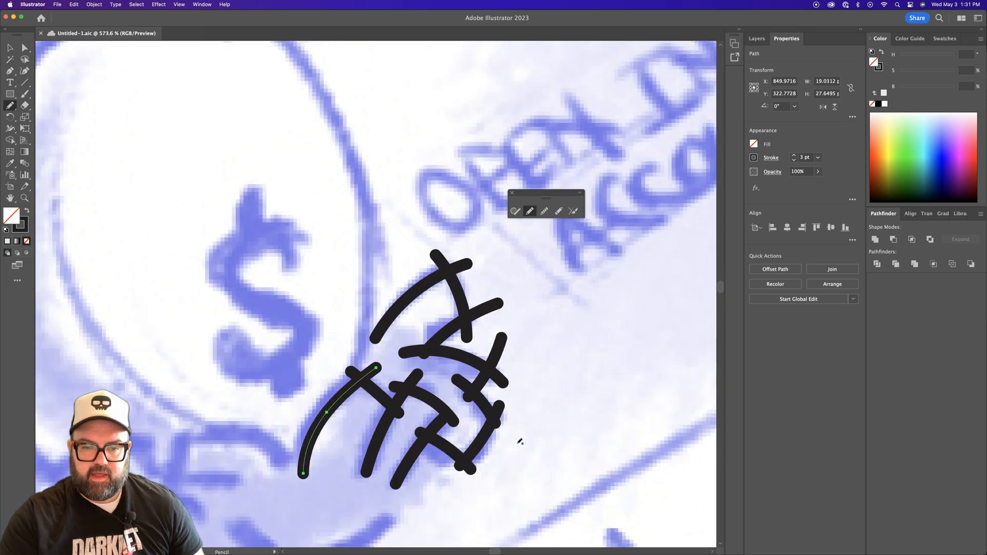
pyautogui.press('v')
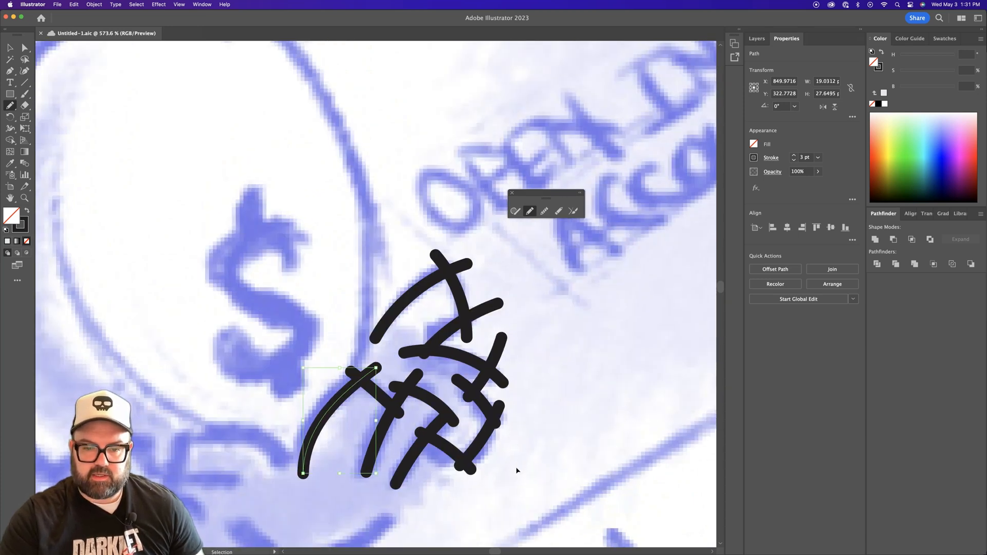
# - Trim and join the overlapping strokes at the two outer corners of the uppermost nest piece with the Join tool
pyautogui.press('n')
pyautogui.keyDown('super'); pyautogui.click(529, 456); pyautogui.keyUp('super')
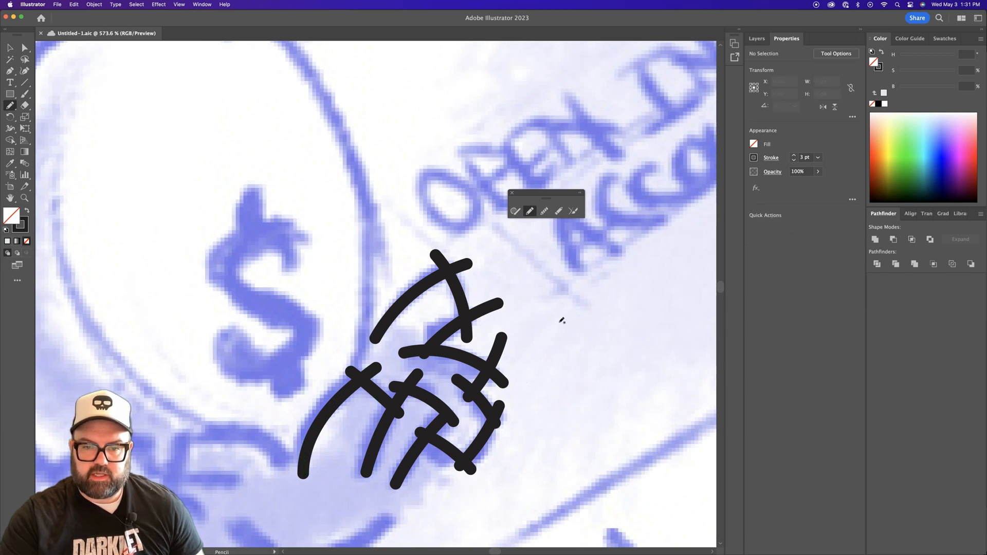
pyautogui.click(574, 212)
pyautogui.moveTo(468, 273)
pyautogui.mouseDown()
pyautogui.moveTo(548, 302)
pyautogui.moveTo(542, 294)
pyautogui.mouseUp()
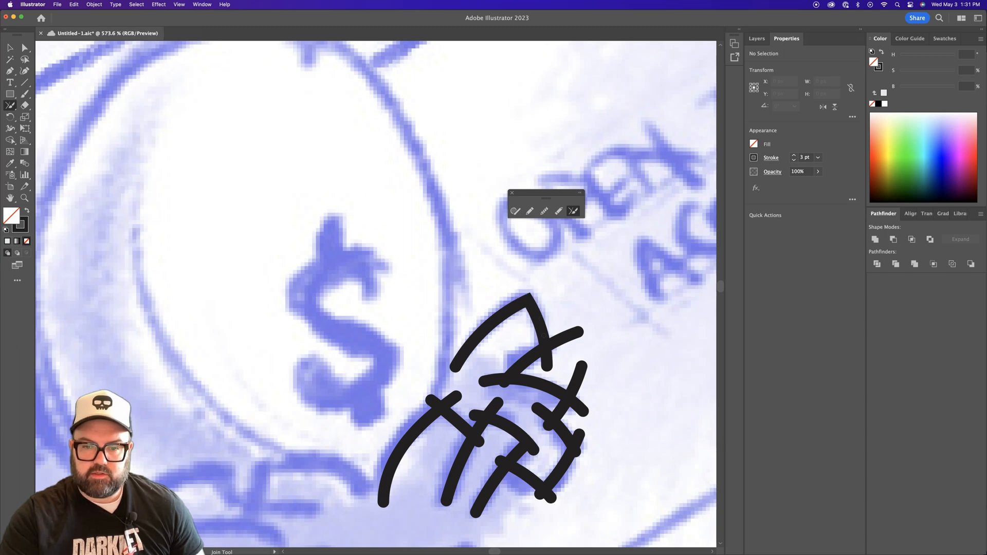
pyautogui.moveTo(557, 356); pyautogui.dragTo(550, 367)
pyautogui.moveTo(585, 406)
pyautogui.mouseDown()
pyautogui.moveTo(574, 390)
pyautogui.moveTo(580, 400)
pyautogui.moveTo(570, 401)
pyautogui.moveTo(612, 402)
pyautogui.moveTo(560, 366)
pyautogui.mouseUp()
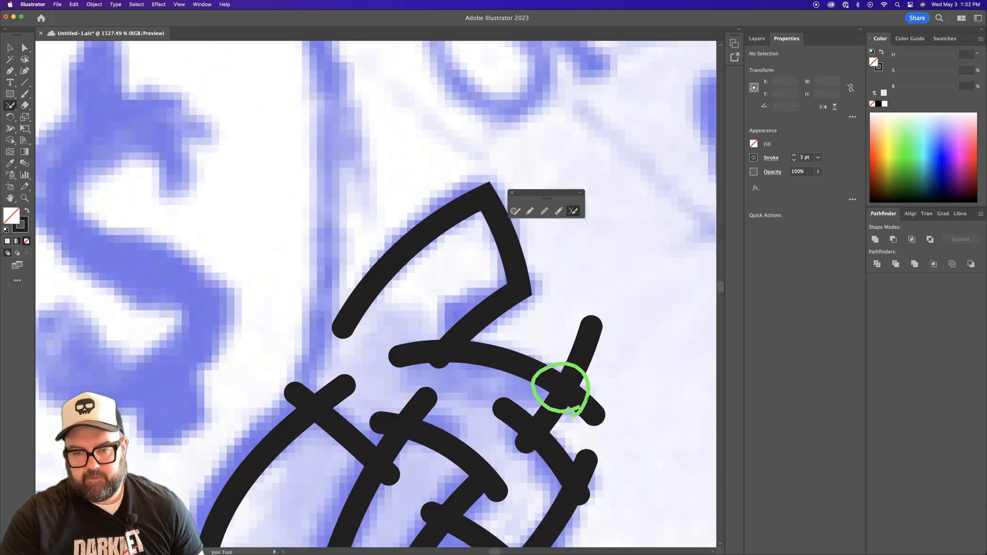
# - Try to join the two crossing strokes of the second nest piece at its outer corner, and undo the attempts
pyautogui.keyDown('super'); pyautogui.click(587, 411); pyautogui.keyUp('super')
pyautogui.keyDown('shift'); pyautogui.keyDown('super'); pyautogui.click(579, 366); pyautogui.keyUp('super'); pyautogui.keyUp('shift')
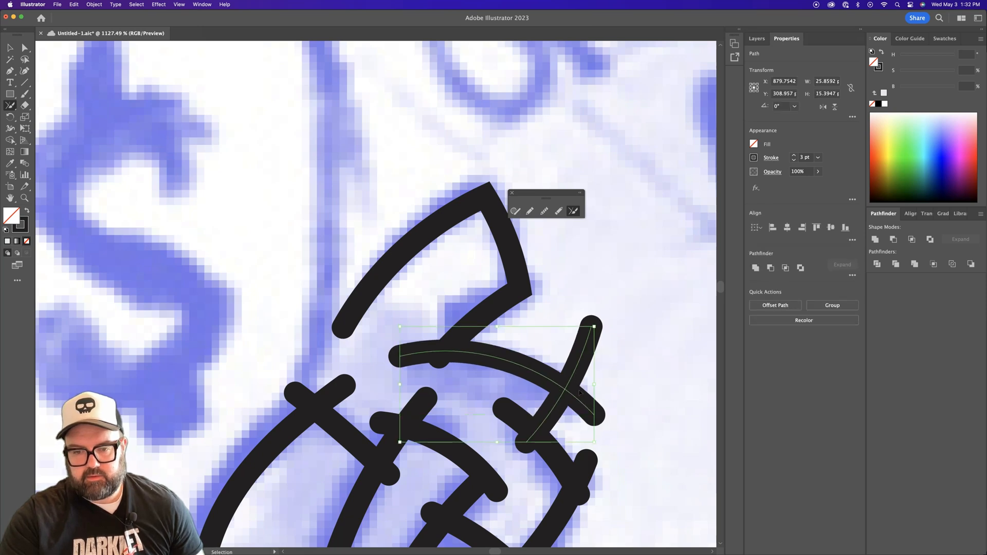
pyautogui.moveTo(580, 394)
pyautogui.mouseDown()
pyautogui.moveTo(568, 378)
pyautogui.moveTo(511, 404)
pyautogui.mouseUp()
pyautogui.moveTo(586, 379)
pyautogui.mouseDown()
pyautogui.moveTo(639, 389)
pyautogui.moveTo(591, 361)
pyautogui.moveTo(614, 342)
pyautogui.moveTo(581, 377)
pyautogui.moveTo(591, 394)
pyautogui.mouseUp()
pyautogui.press('super+z')
pyautogui.press('super+z')
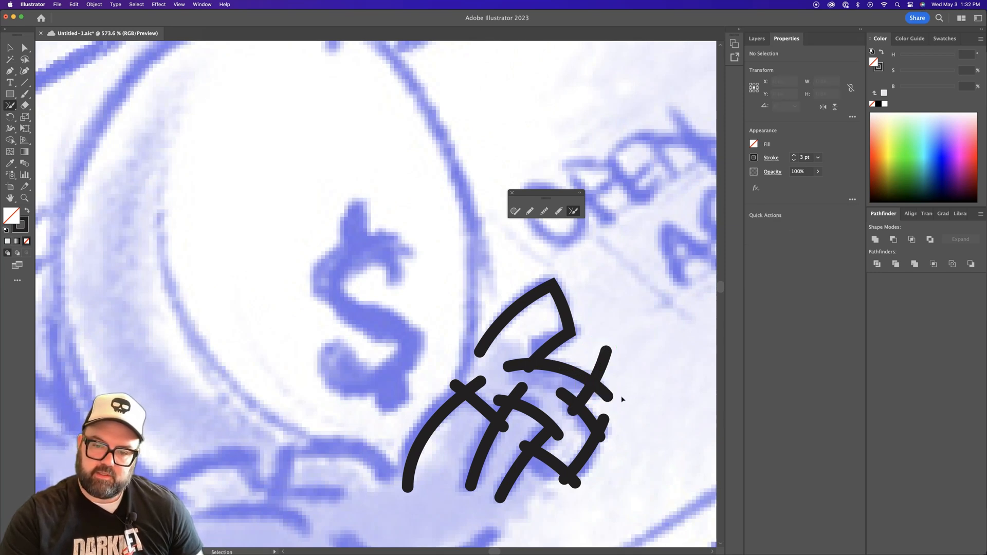
# - Trim and join the overlapping stroke corners of the lower nest pieces into continuous outlines with the Join tool
pyautogui.keyDown('super'); pyautogui.click(577, 405); pyautogui.keyUp('super')
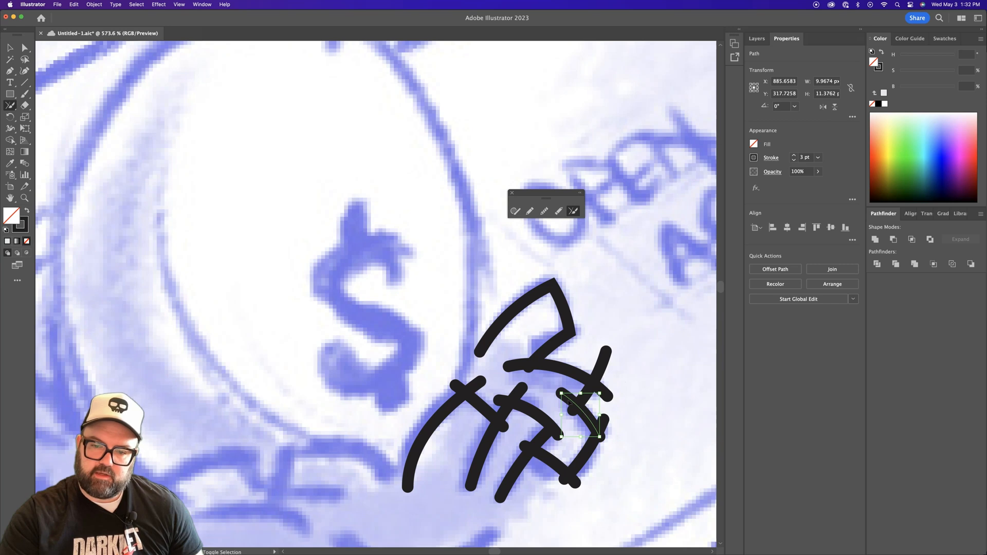
pyautogui.keyDown('super'); pyautogui.click(619, 420); pyautogui.keyUp('super')
pyautogui.moveTo(620, 437)
pyautogui.mouseDown()
pyautogui.moveTo(529, 317)
pyautogui.moveTo(486, 320)
pyautogui.mouseUp()
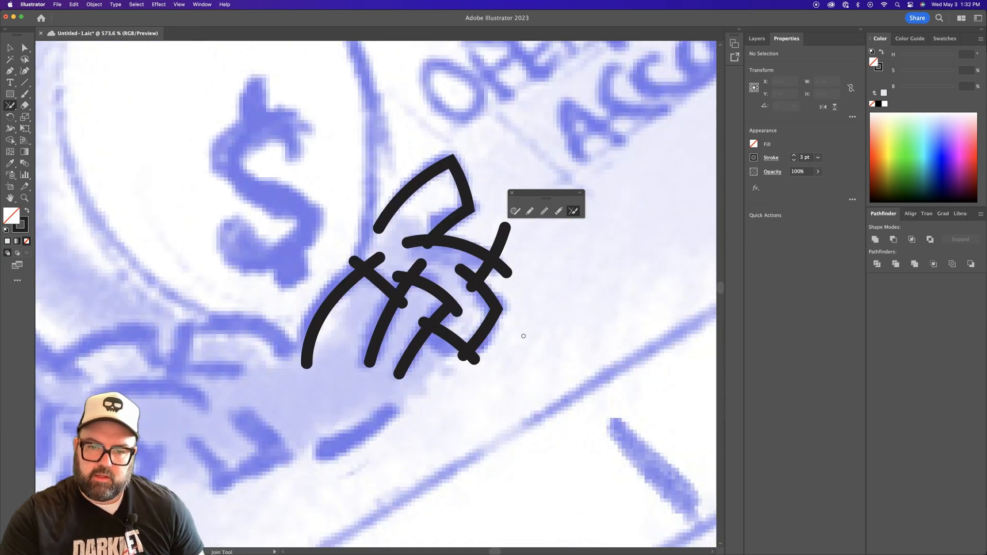
pyautogui.moveTo(487, 359); pyautogui.dragTo(489, 349)
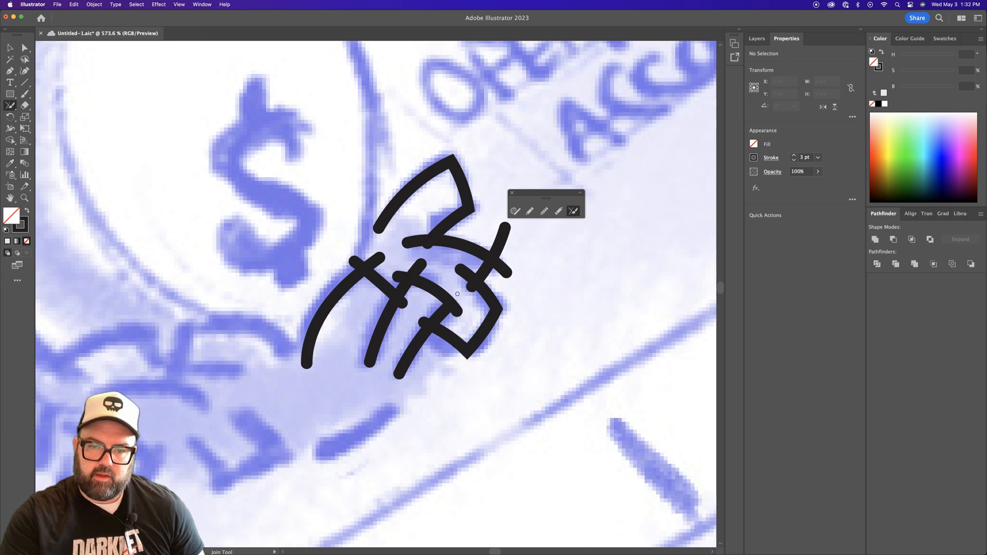
pyautogui.moveTo(444, 311)
pyautogui.mouseDown()
pyautogui.moveTo(444, 290)
pyautogui.moveTo(405, 267)
pyautogui.moveTo(427, 271)
pyautogui.mouseUp()
pyautogui.moveTo(357, 259); pyautogui.dragTo(379, 266)
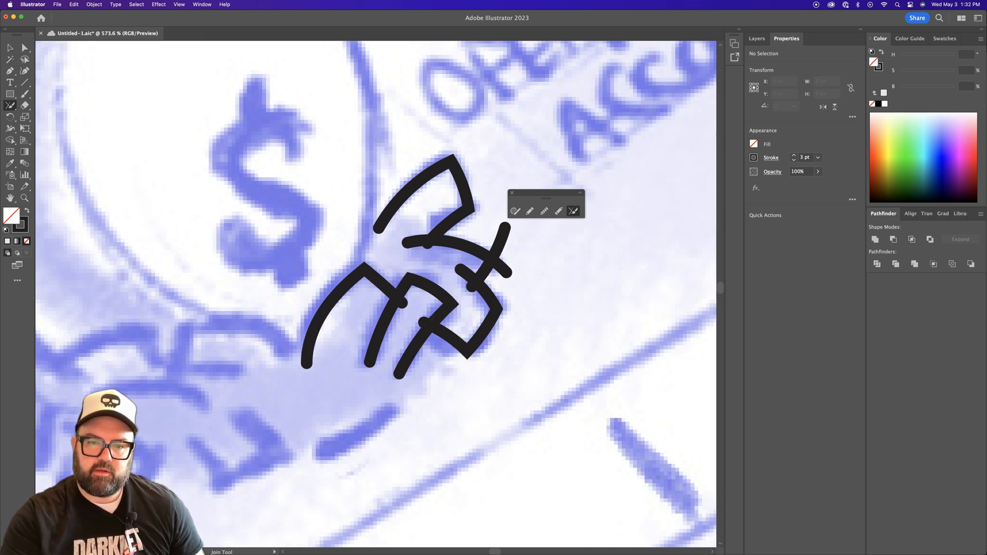
pyautogui.moveTo(498, 269); pyautogui.dragTo(521, 265)
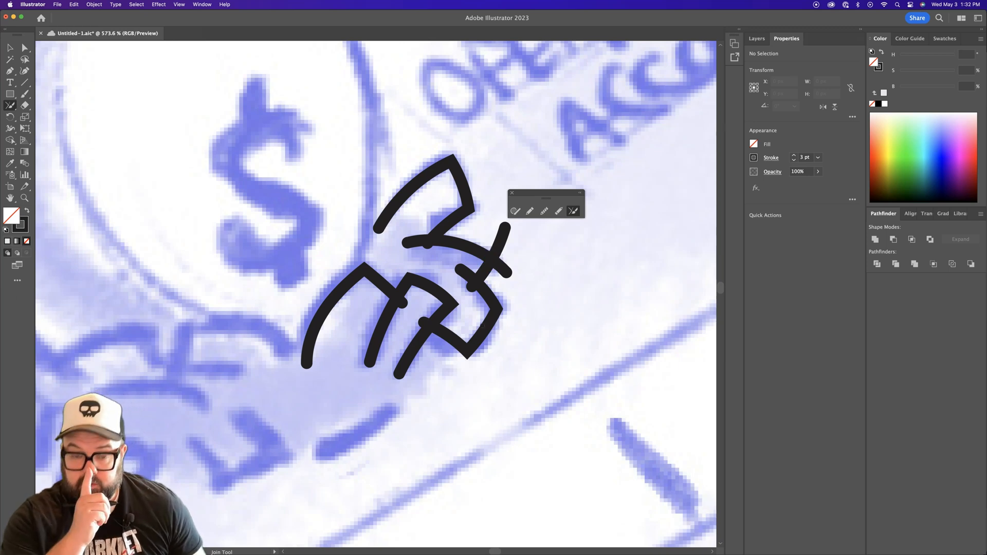
# - Select all the nest paths and remove their six overhanging stroke ends with the Shape Builder tool
pyautogui.moveTo(497, 369); pyautogui.dragTo(409, 276)
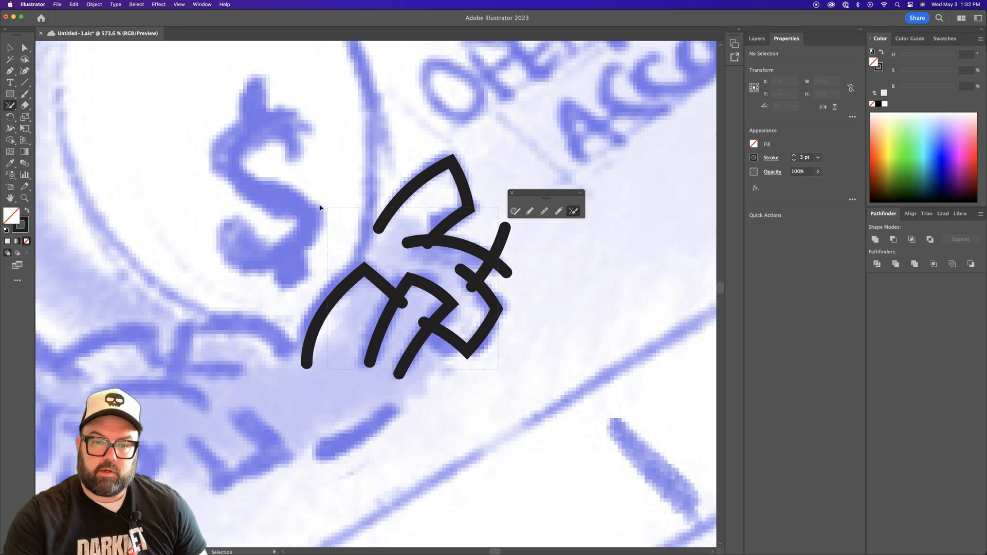
pyautogui.moveTo(323, 208); pyautogui.dragTo(329, 205)
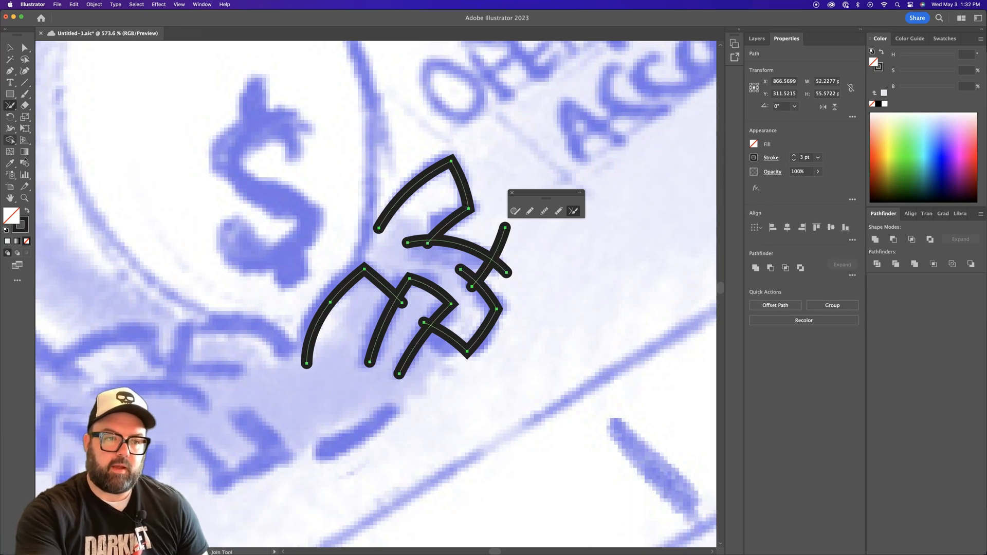
pyautogui.click(10, 140)
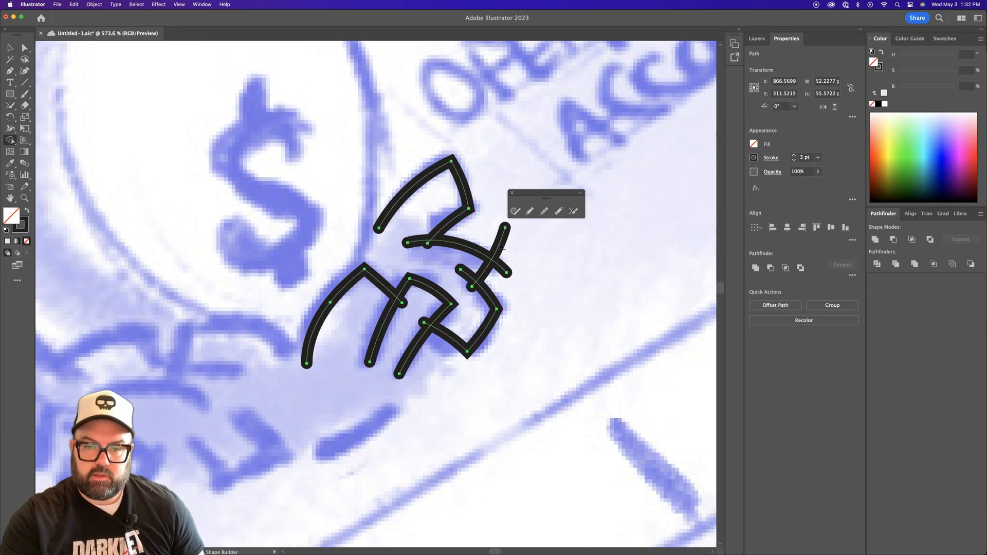
pyautogui.keyDown('alt'); pyautogui.click(497, 240); pyautogui.keyUp('alt')
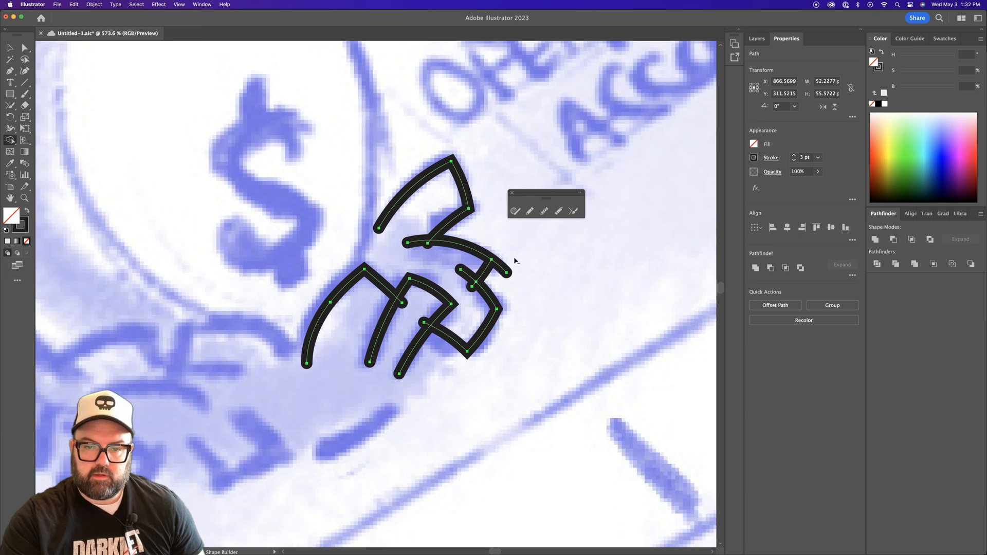
pyautogui.keyDown('alt'); pyautogui.click(501, 268); pyautogui.keyUp('alt')
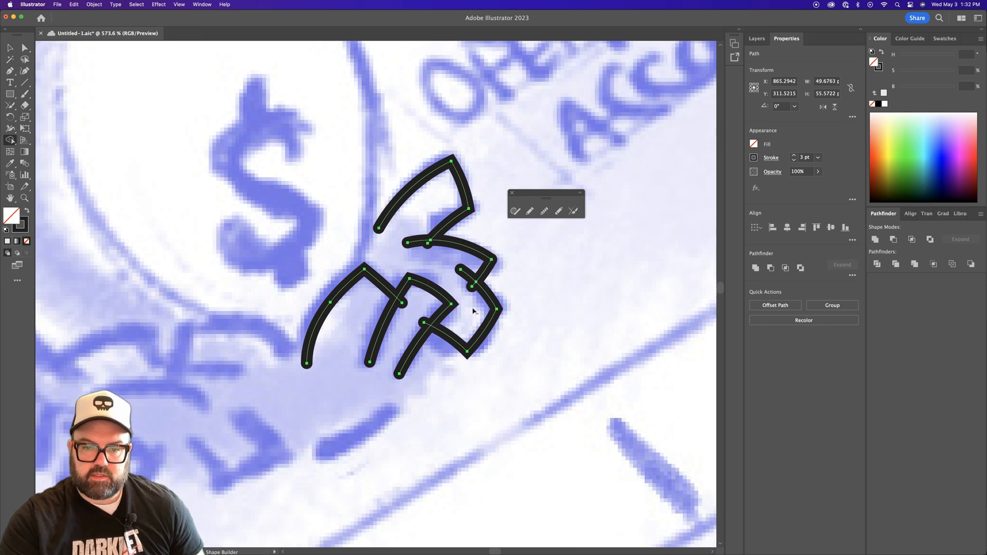
pyautogui.keyDown('alt'); pyautogui.click(471, 286); pyautogui.keyUp('alt')
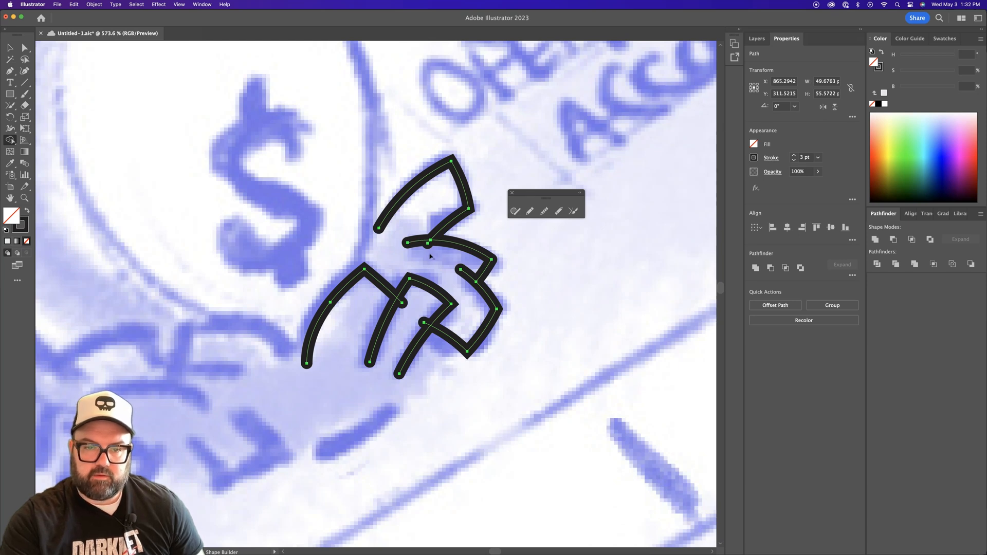
pyautogui.keyDown('alt'); pyautogui.click(428, 245); pyautogui.keyUp('alt')
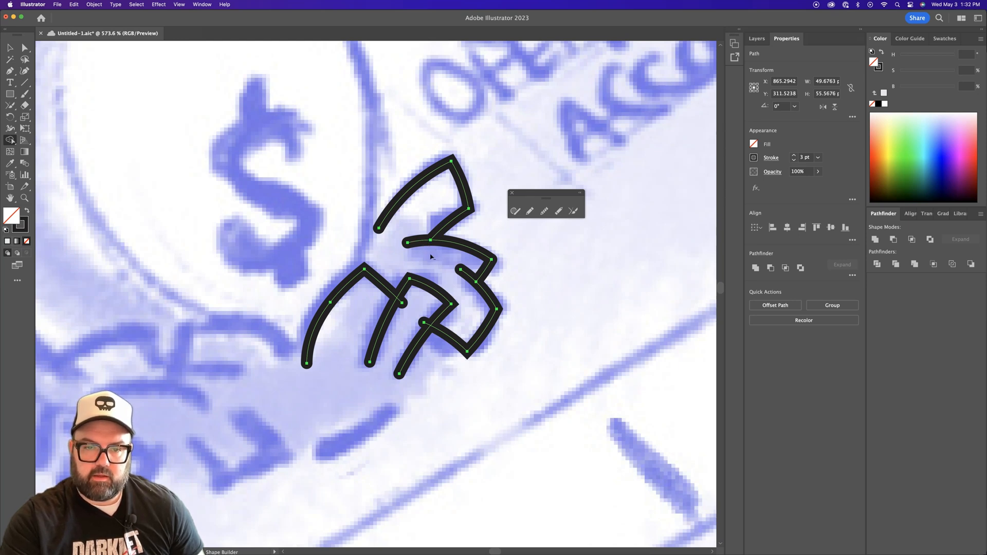
pyautogui.keyDown('alt'); pyautogui.click(404, 304); pyautogui.keyUp('alt')
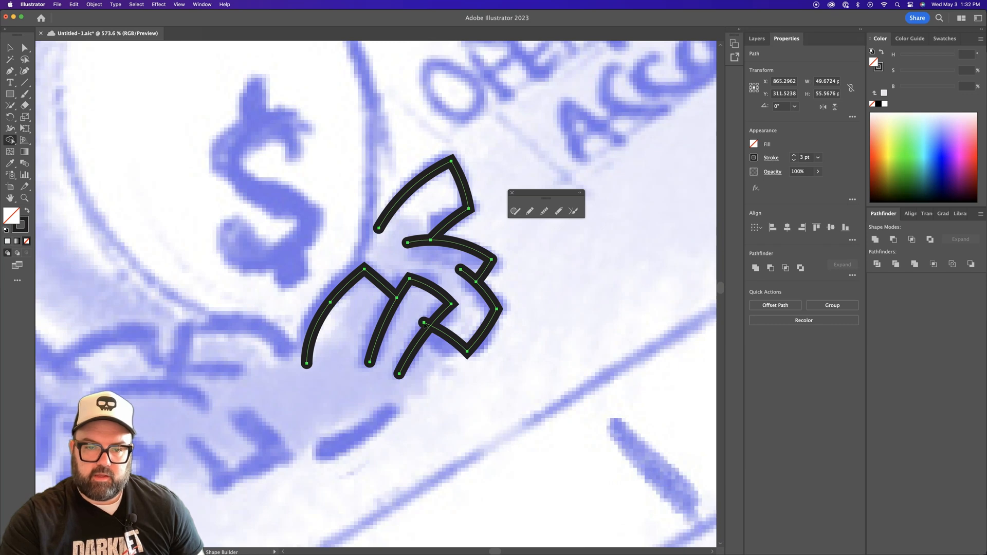
pyautogui.keyDown('alt'); pyautogui.click(426, 323); pyautogui.keyUp('alt')
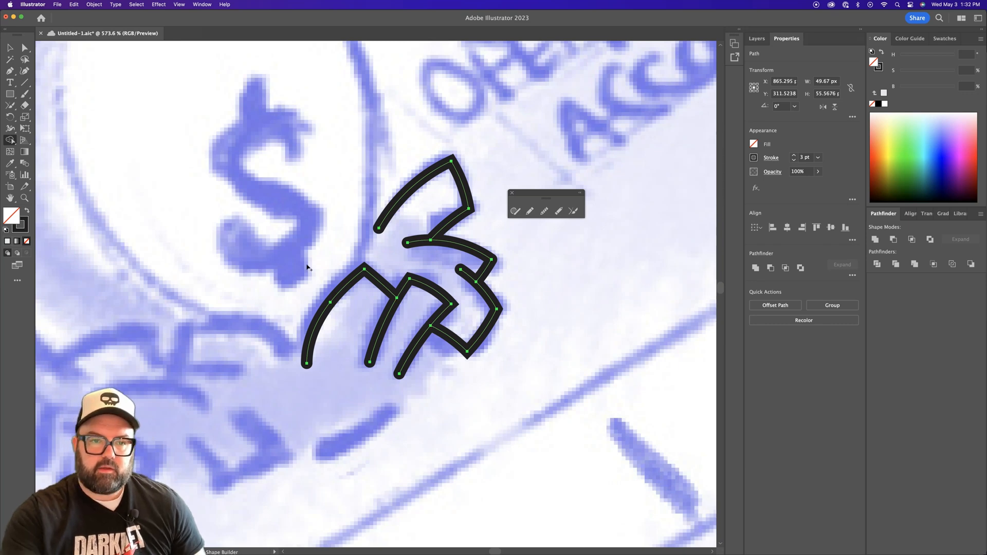
# - Round the corners of the uppermost nest piece and the outer corner of the middle piece, using about 1.6 px for the latter
pyautogui.press('q')
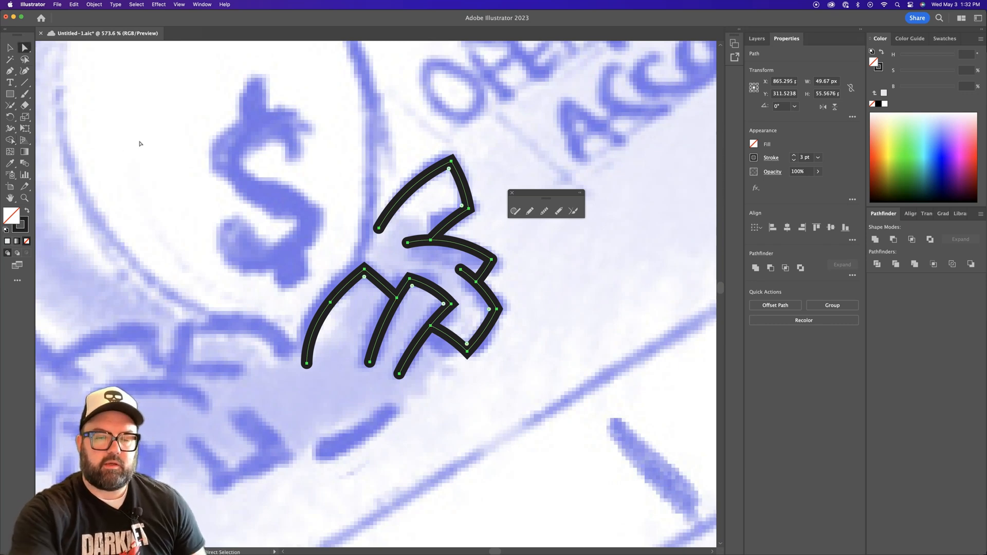
pyautogui.click(140, 144)
pyautogui.scroll(5, 474, 279)
pyautogui.click(443, 245)
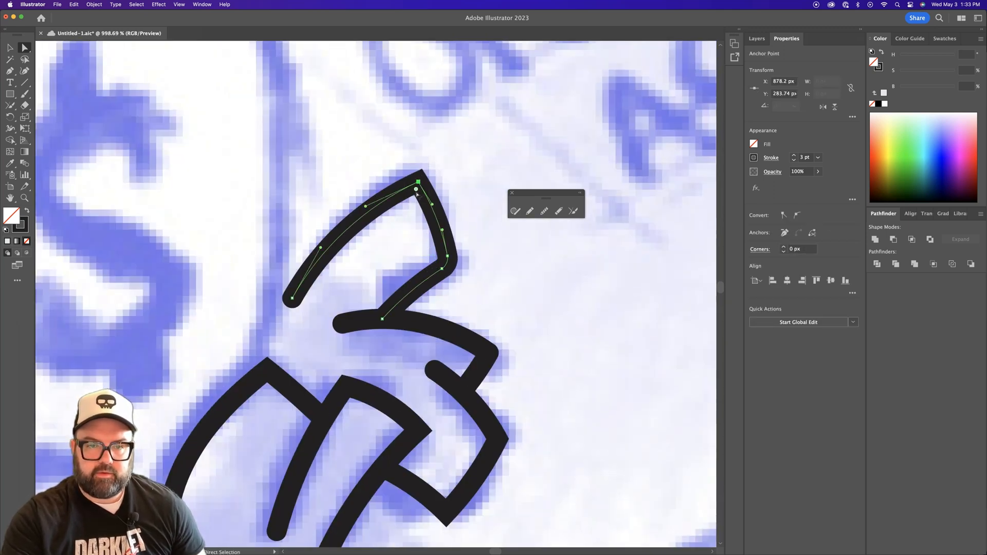
pyautogui.click(411, 436)
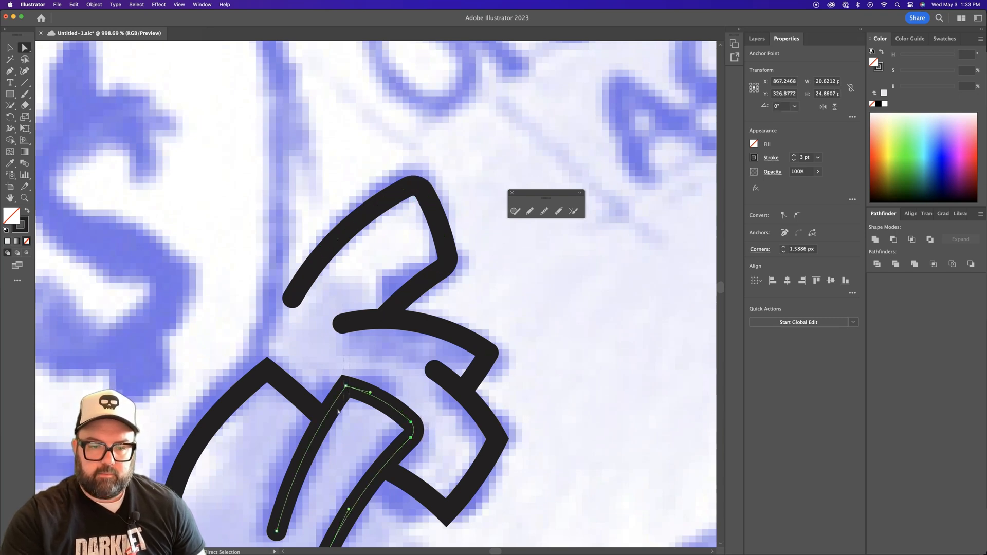
pyautogui.click(359, 412)
pyautogui.moveTo(360, 409); pyautogui.dragTo(341, 379)
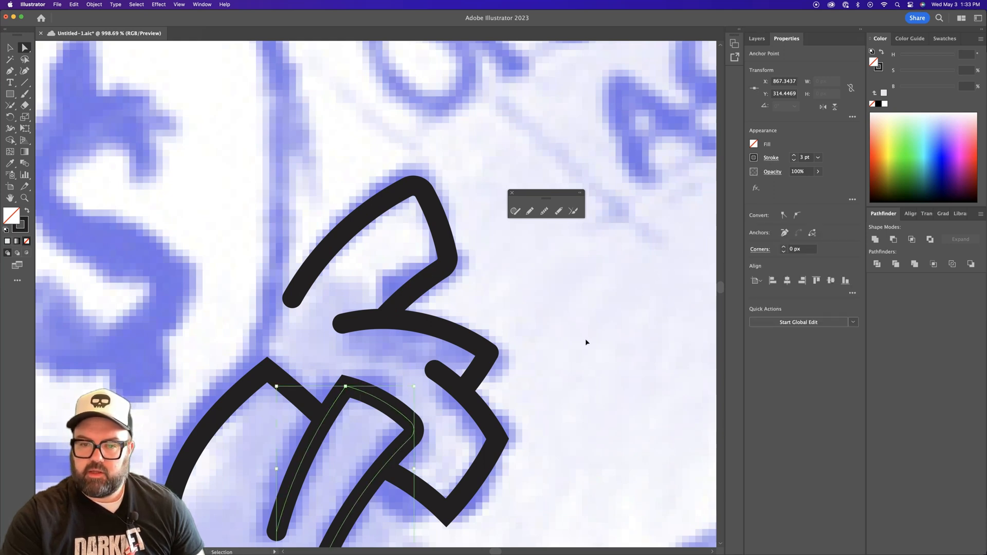
# - Set the stroke corners of all the nest paths to Round Join, and deselect them
pyautogui.press('super+a')
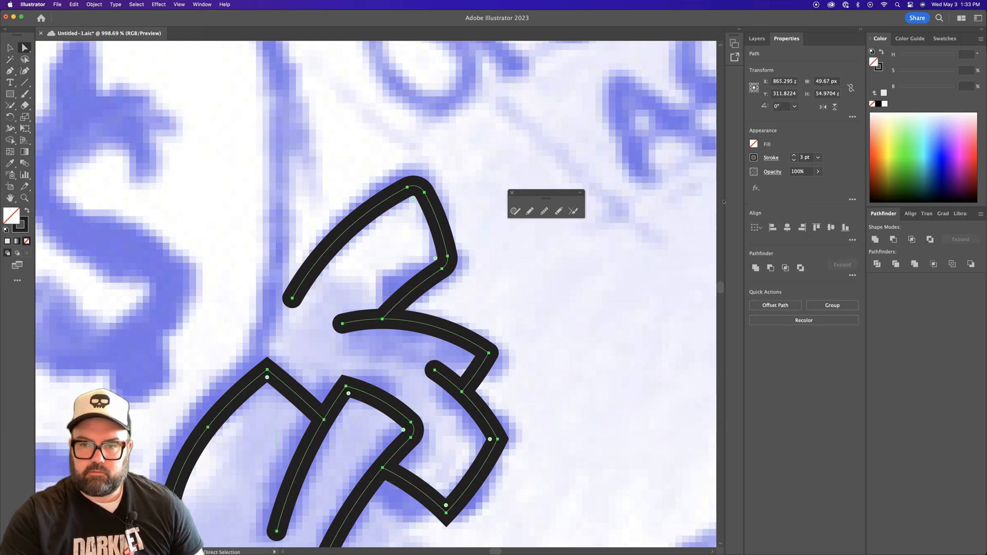
pyautogui.click(765, 160)
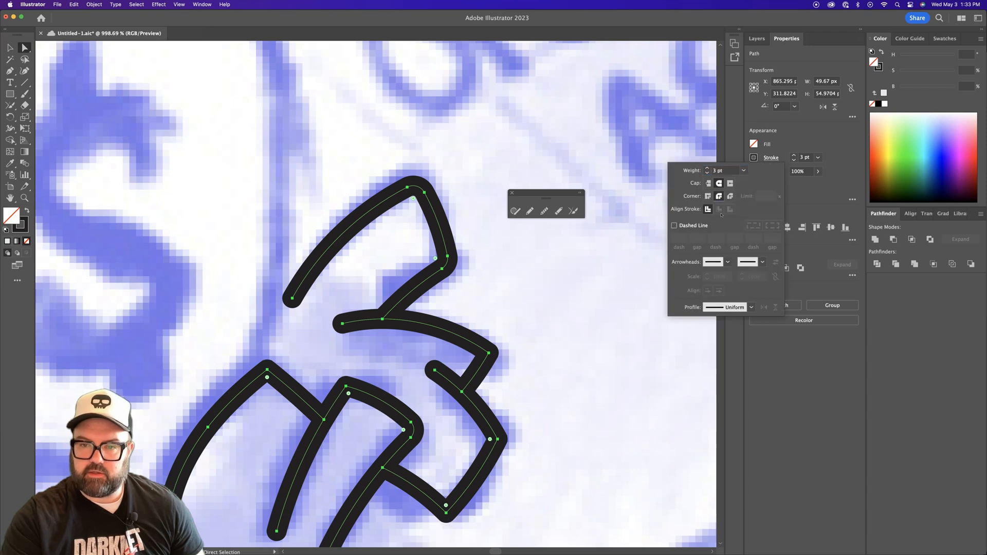
pyautogui.click(611, 303)
pyautogui.press('super+shift+a')
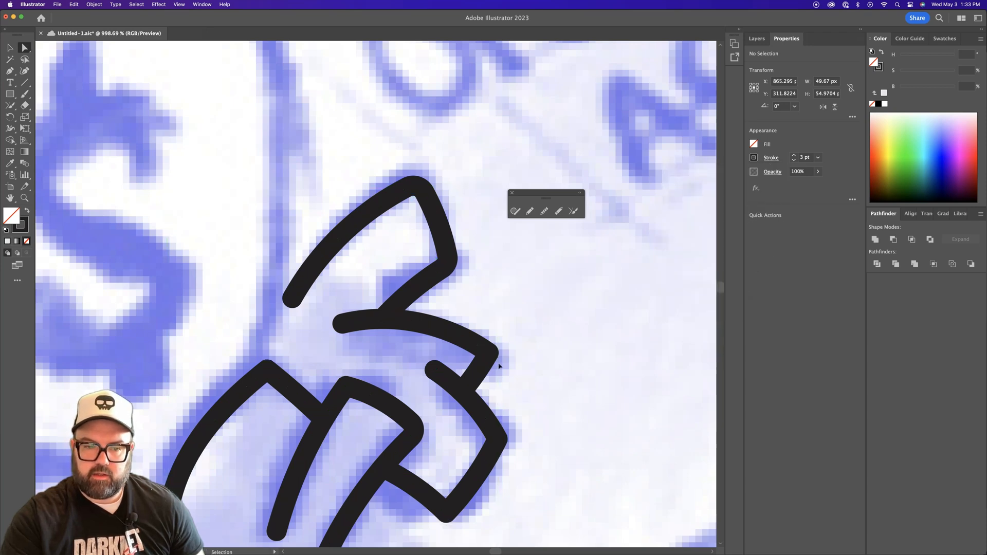
# - Round the top corners of the two lower nest pieces and the outermost corner, using radii of about 1.6 to 1.7 px
pyautogui.click(359, 409)
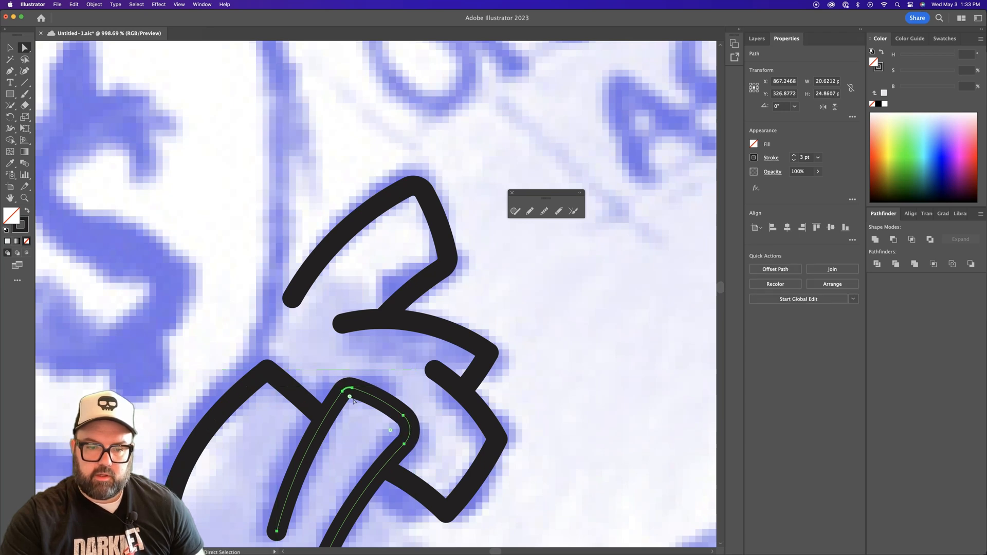
pyautogui.click(385, 367)
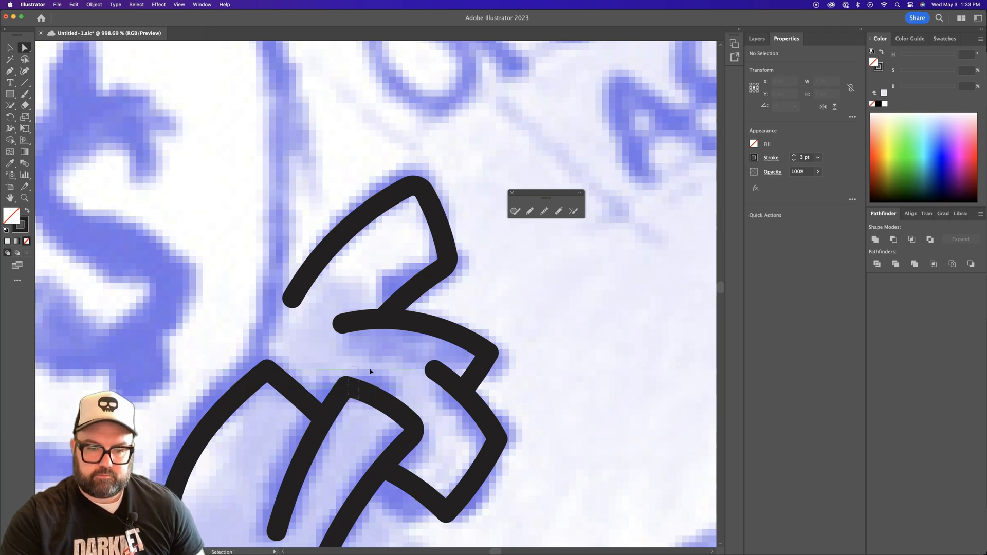
pyautogui.click(348, 395)
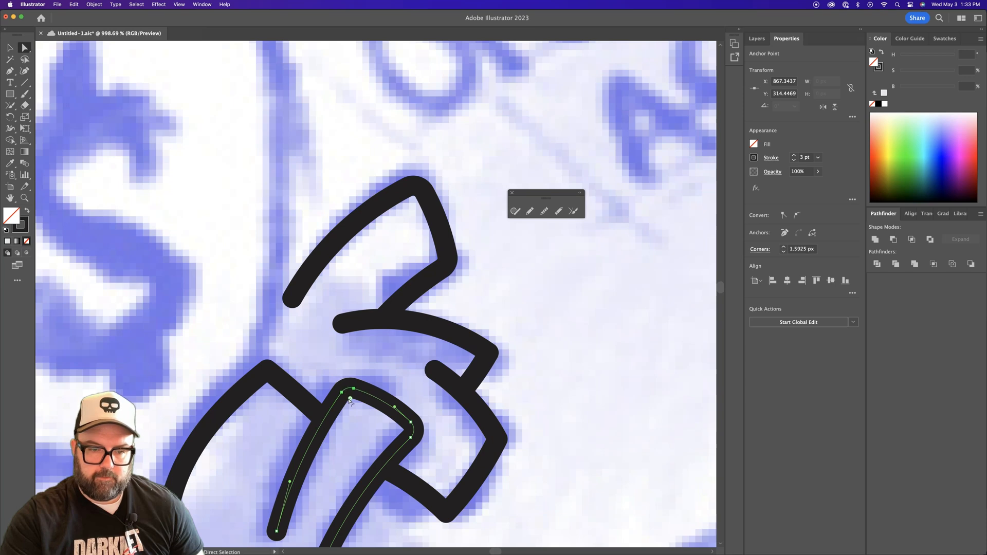
pyautogui.click(268, 378)
pyautogui.moveTo(268, 385); pyautogui.dragTo(269, 391)
pyautogui.click(494, 450)
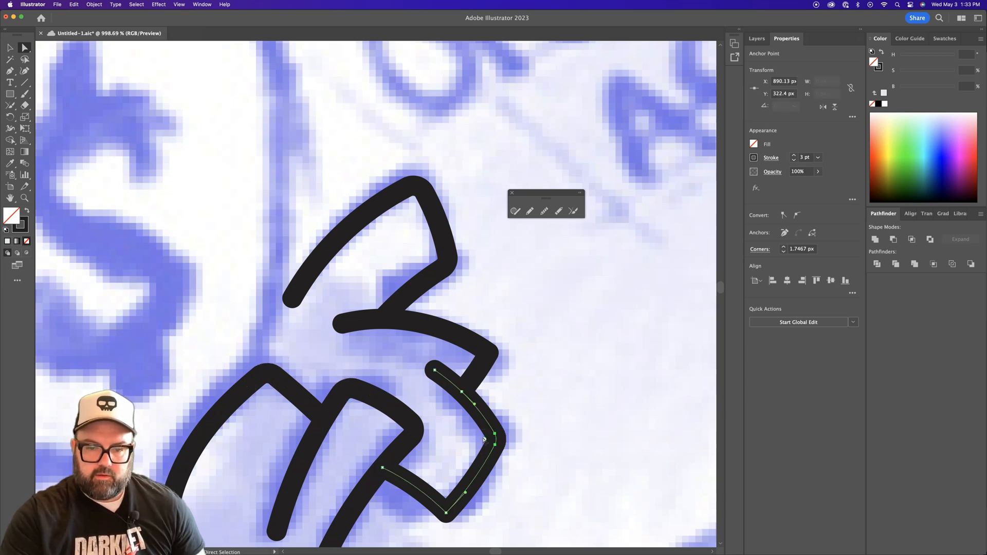
# - Delete all the traced nest pieces beside the egg
pyautogui.press('super+minus')
pyautogui.press('super+minus')
pyautogui.press('super+minus')
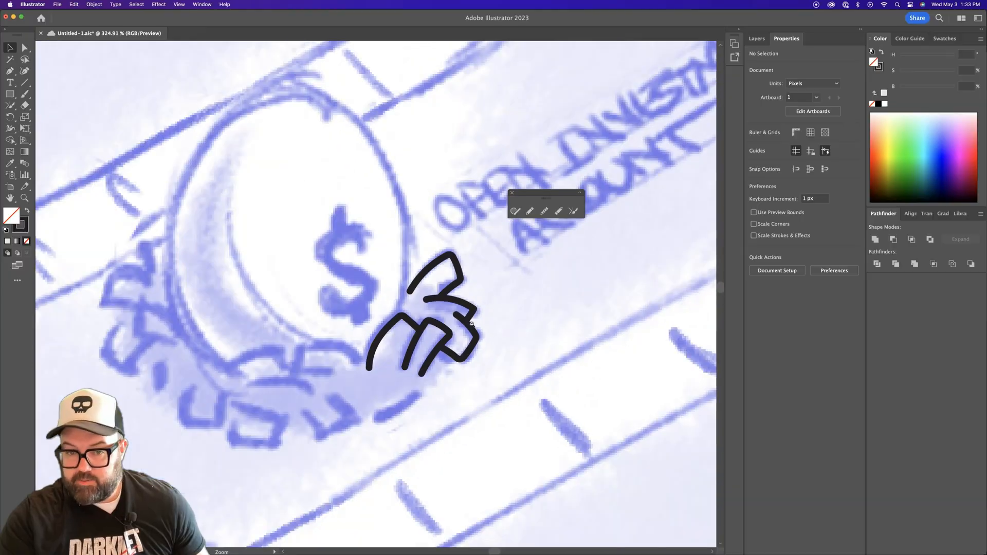
pyautogui.moveTo(471, 324); pyautogui.dragTo(495, 329)
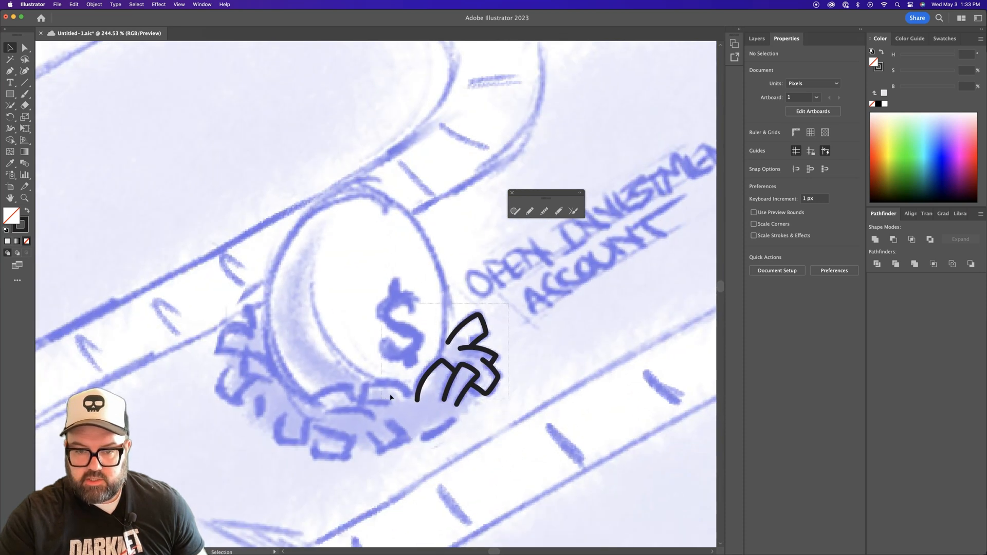
pyautogui.moveTo(391, 397); pyautogui.dragTo(499, 325)
pyautogui.press('Delete')
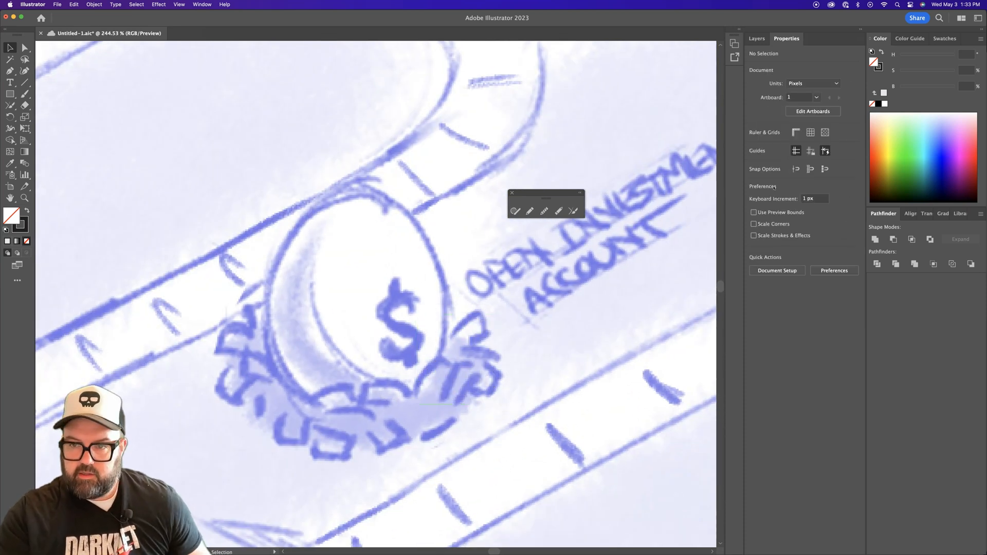
# - Show Layer 2 with the finished egg and nest line art over the sketch
pyautogui.click(756, 39)
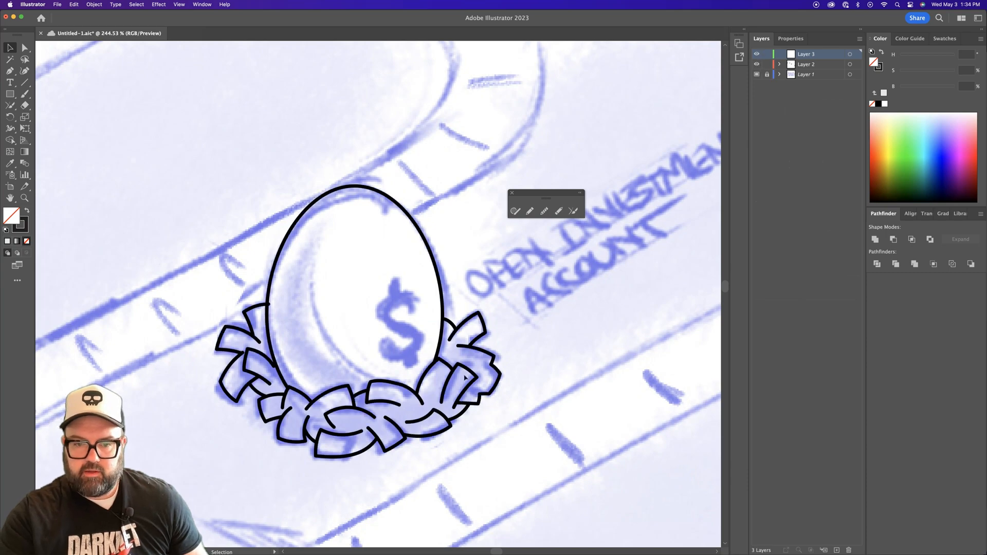
pyautogui.moveTo(511, 379); pyautogui.dragTo(457, 358)
pyautogui.moveTo(193, 343); pyautogui.dragTo(255, 184)
pyautogui.moveTo(621, 380); pyautogui.dragTo(465, 325)
pyautogui.moveTo(612, 293); pyautogui.dragTo(486, 374)
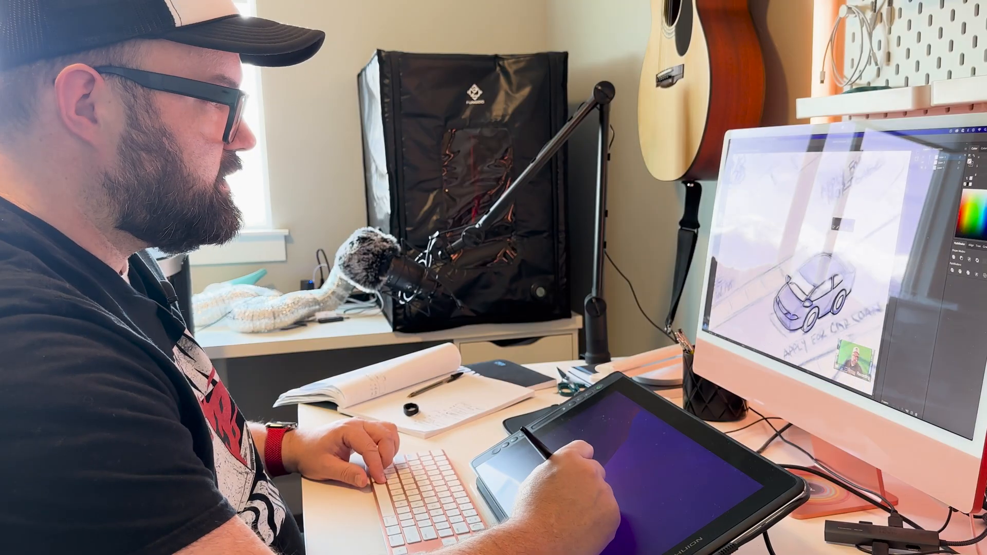